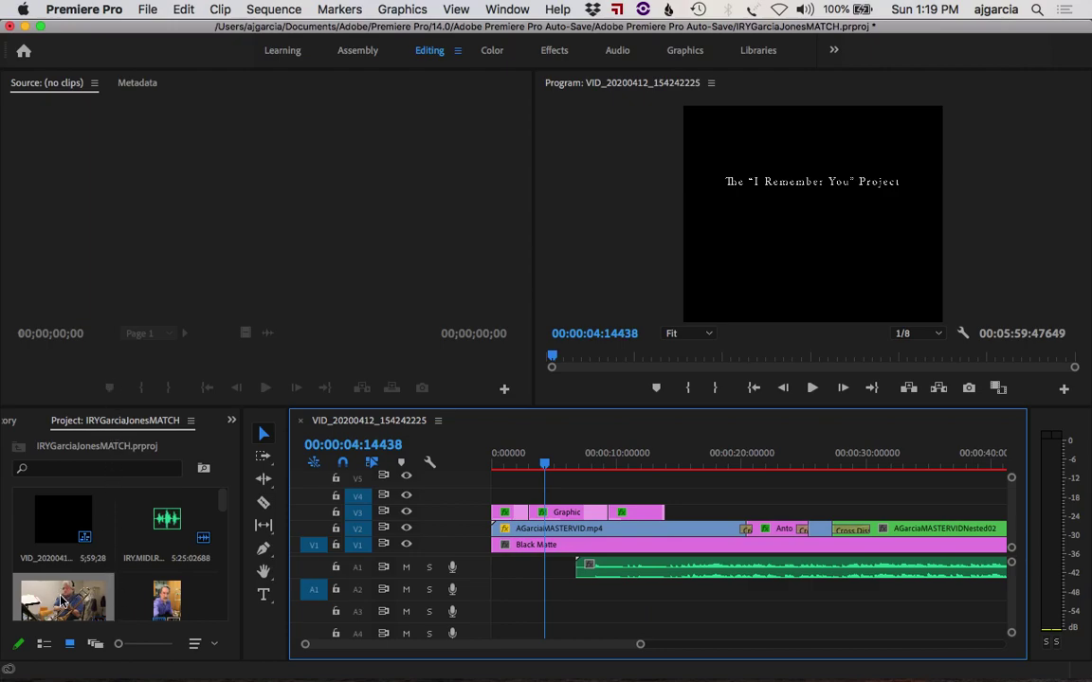
drag(59, 602, 536, 506)
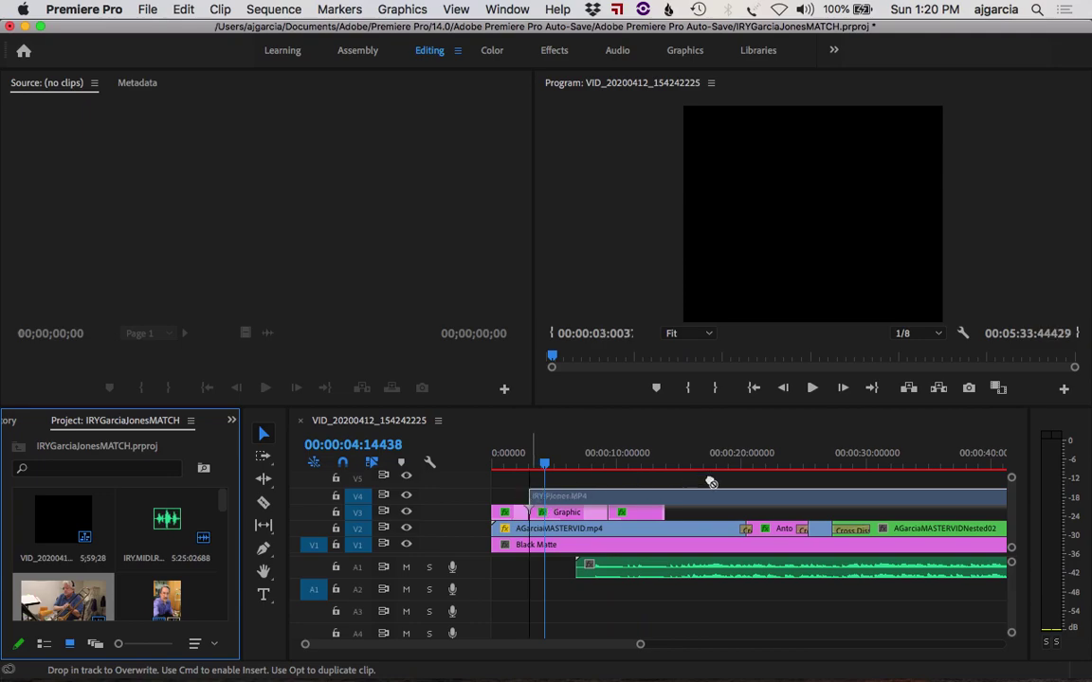
drag(711, 484, 709, 481)
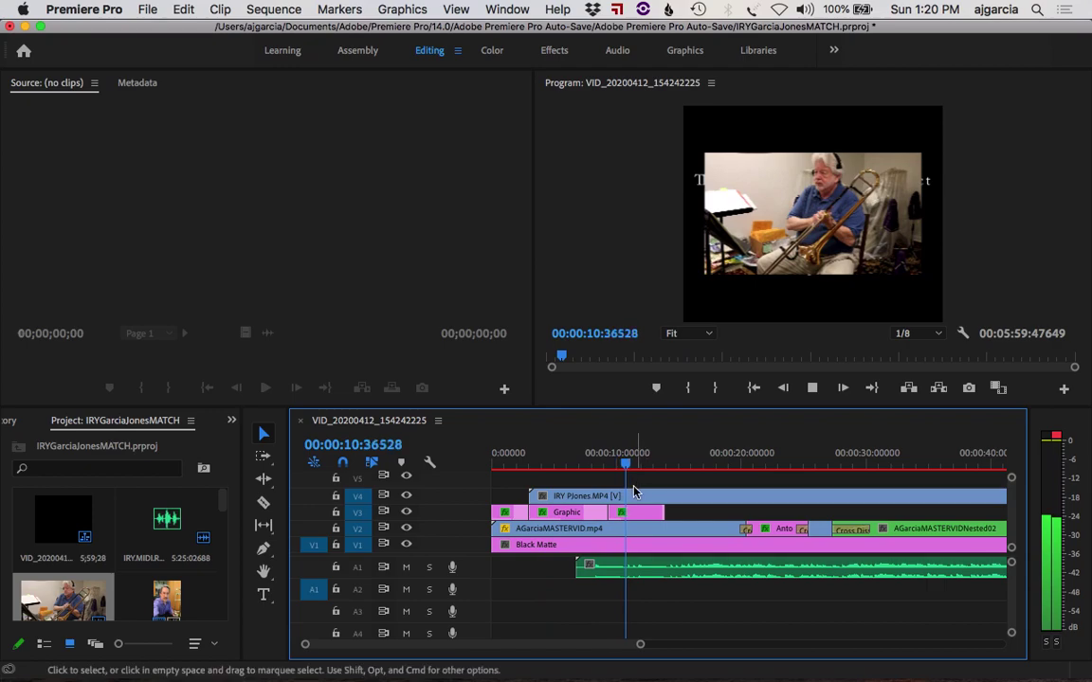
key(equal)
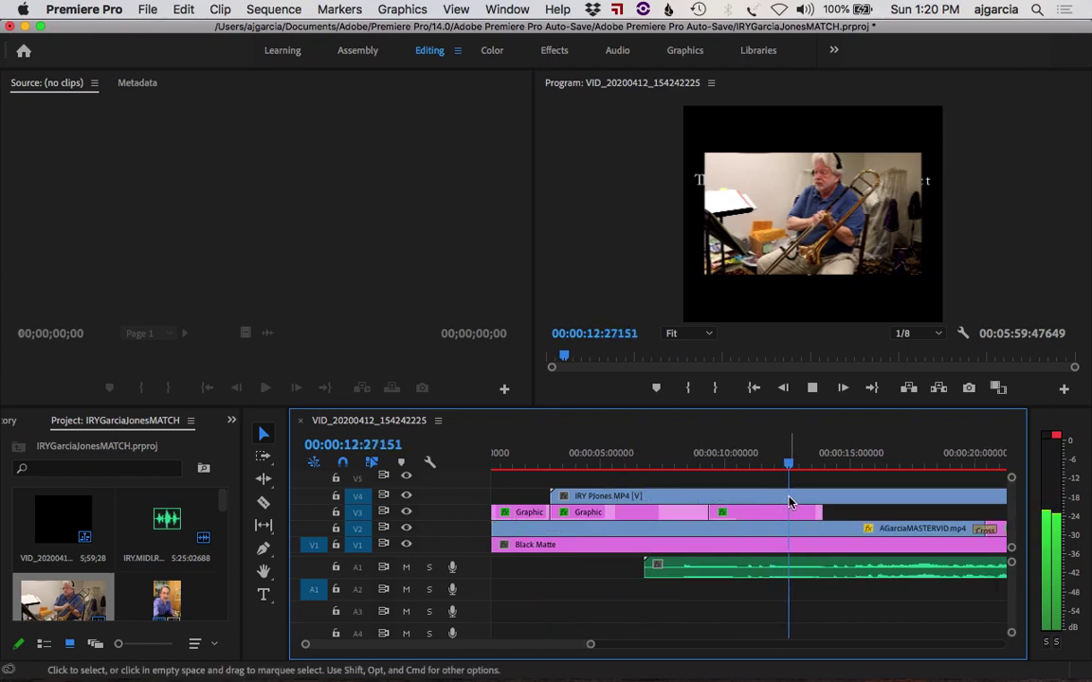
key(space)
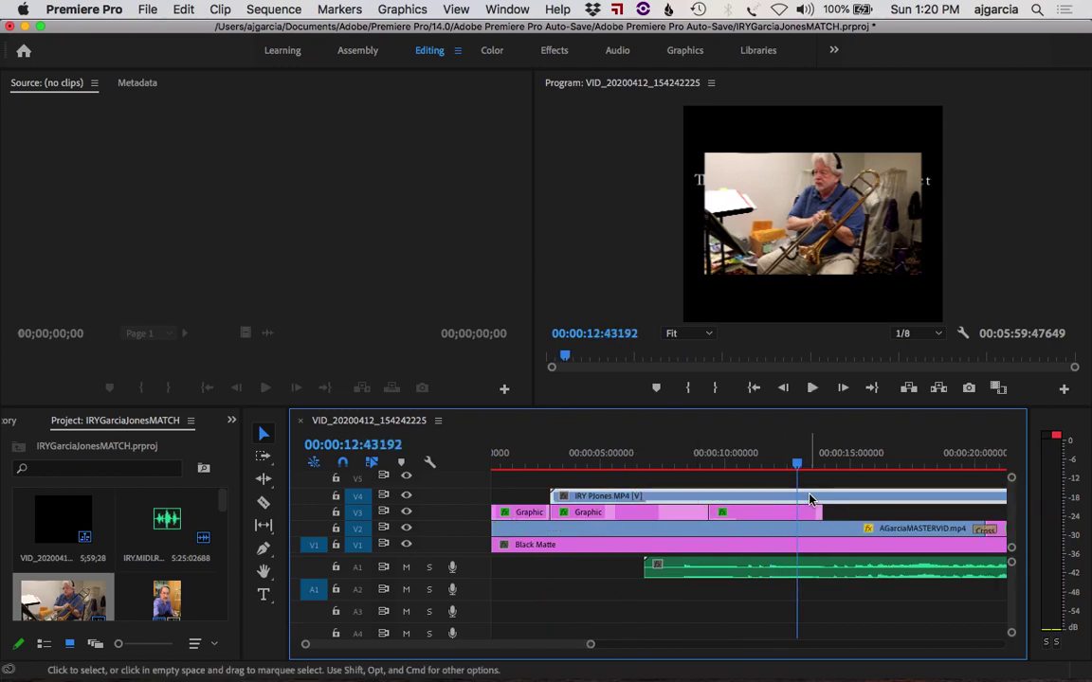
- Slide the trombonist's clip about 90 frames earlier and replay from about 7 seconds
drag(811, 499, 723, 505)
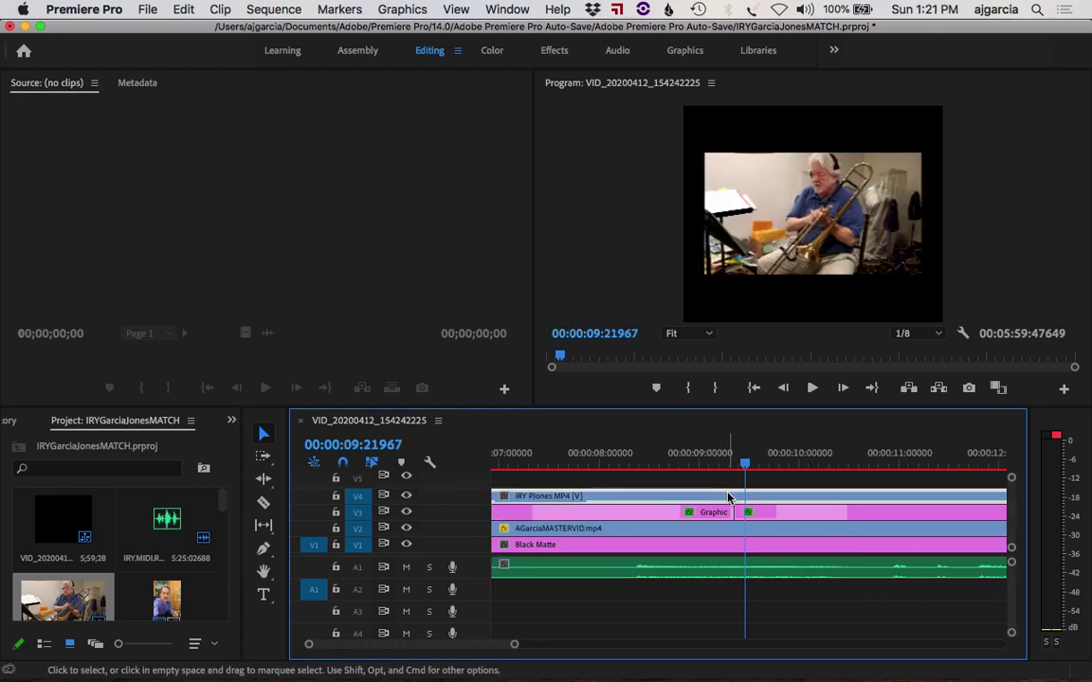
drag(728, 497, 757, 500)
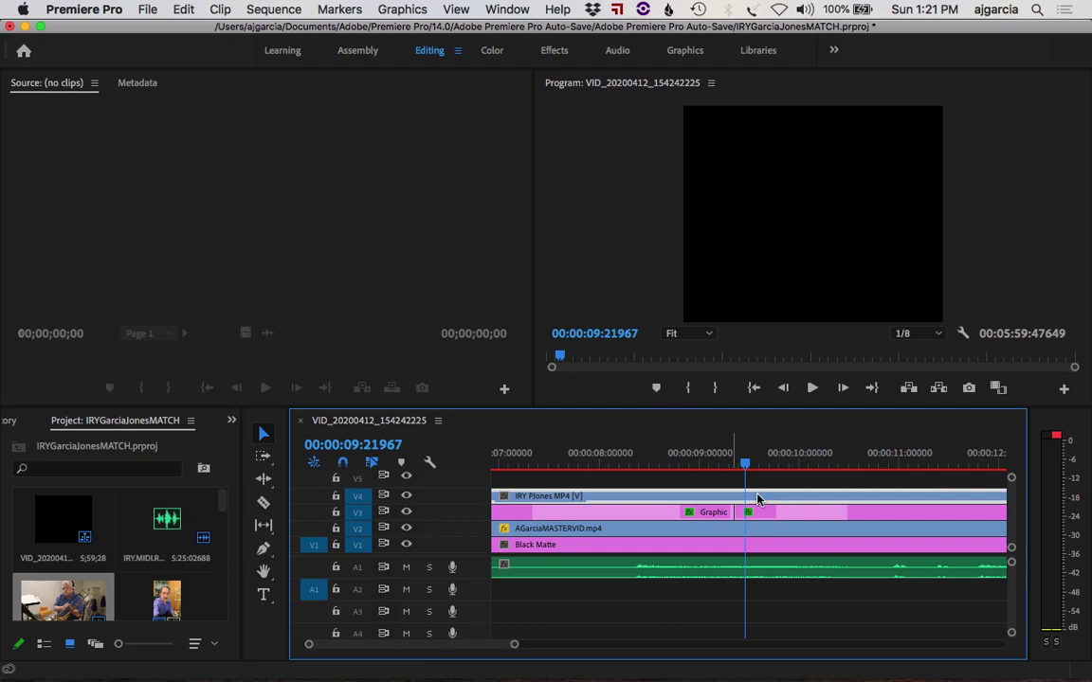
click(566, 453)
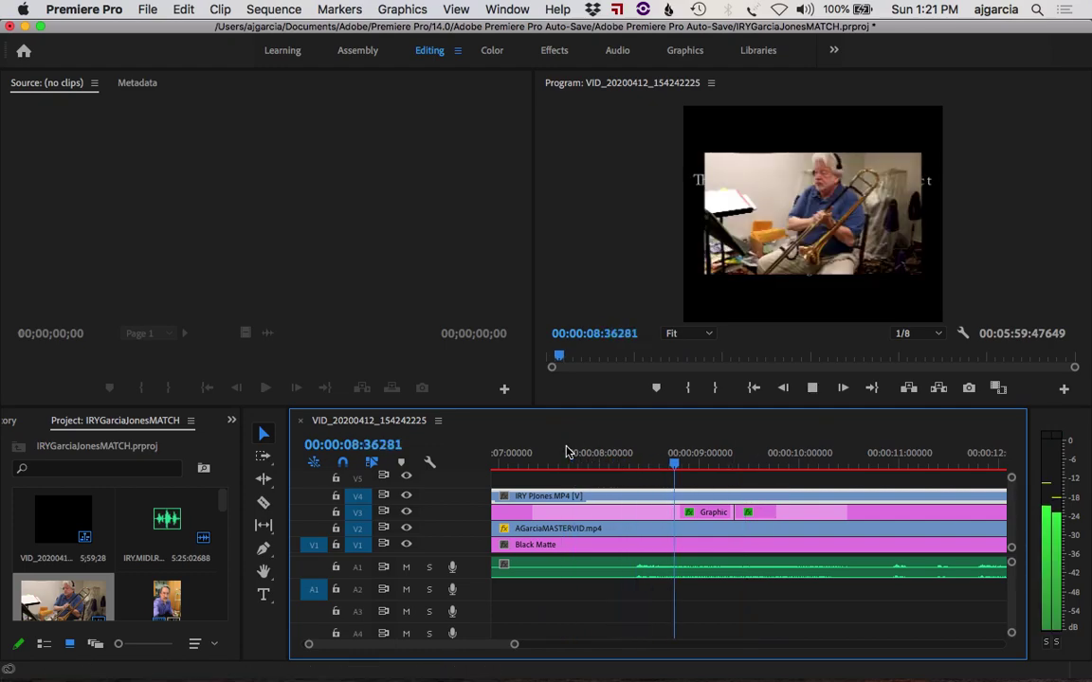
key(space)
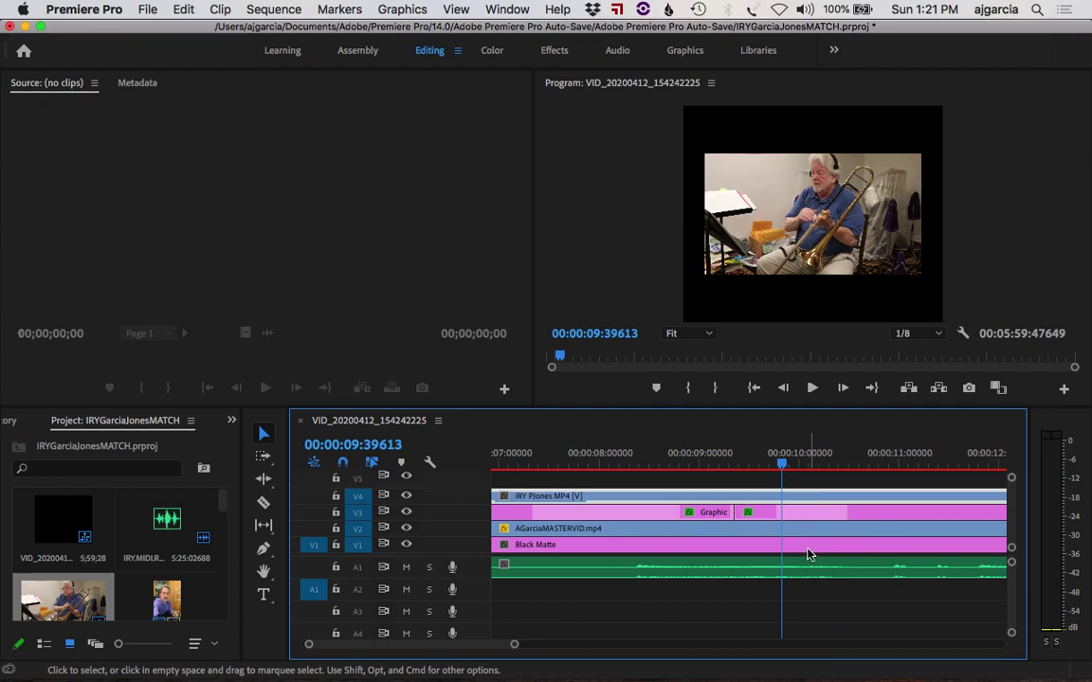
click(820, 570)
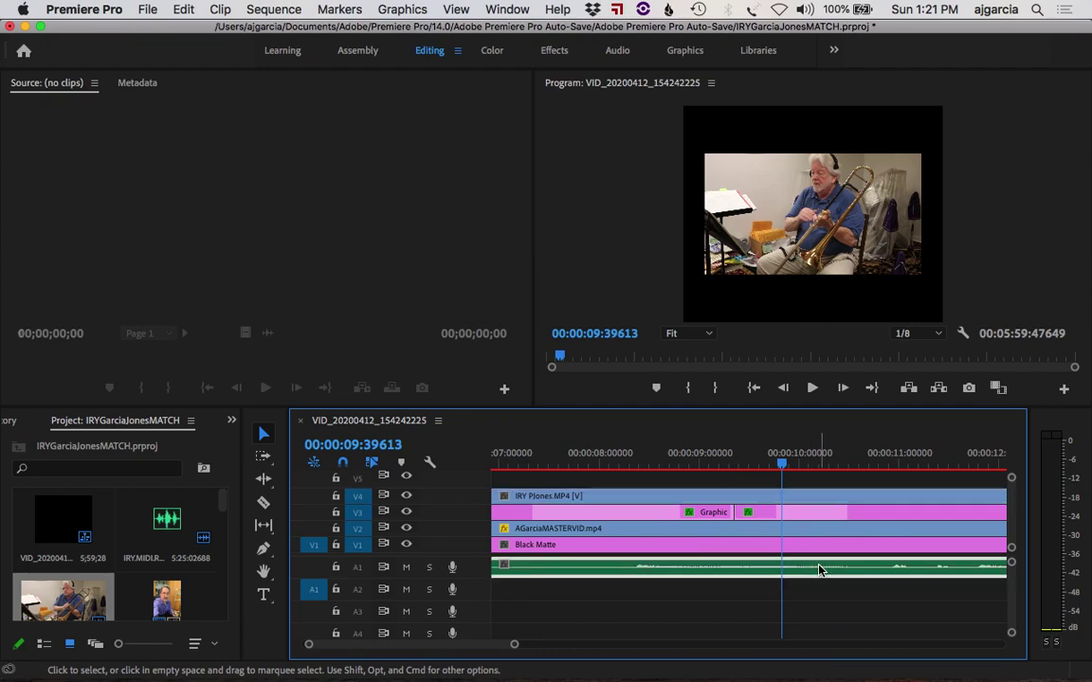
click(805, 496)
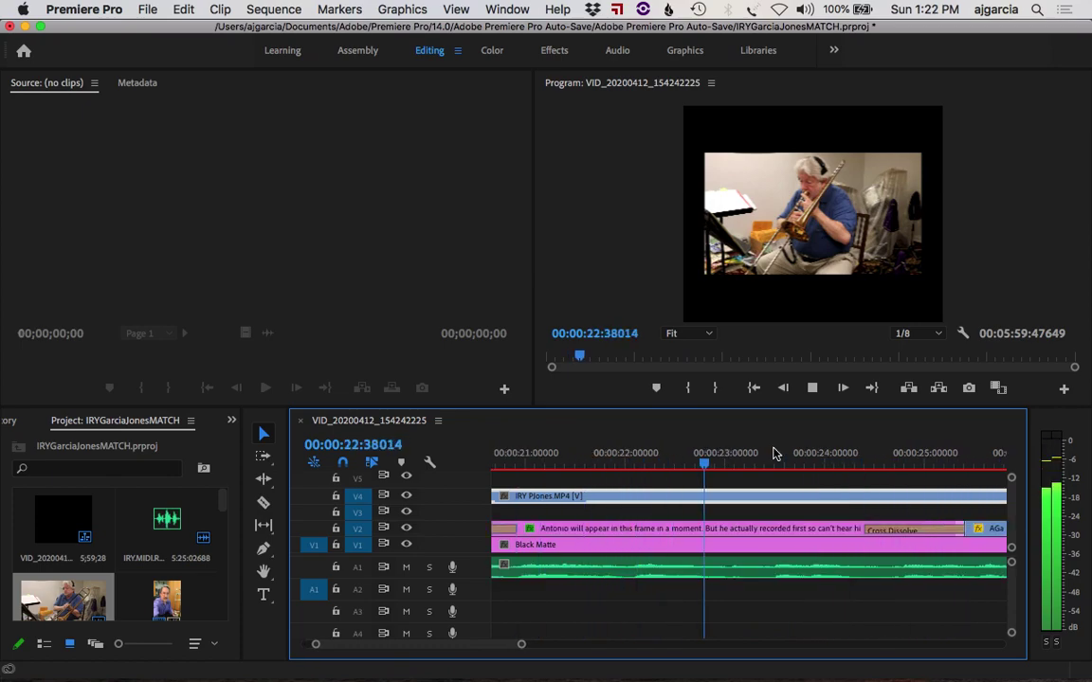
key(space)
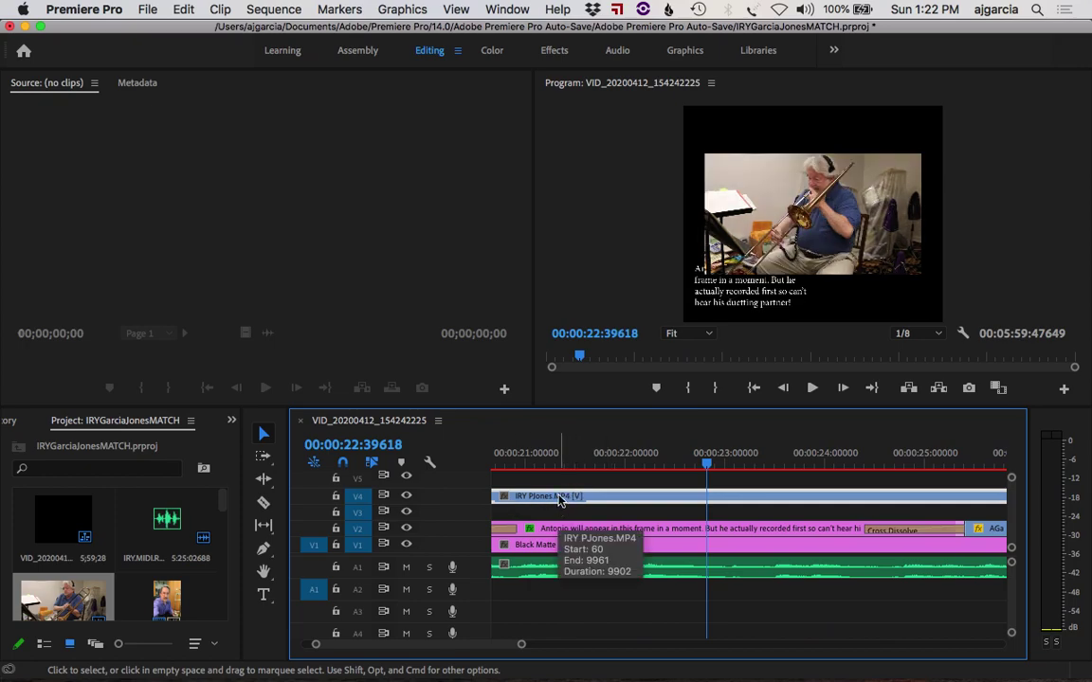
- Save the project and zoom the timeline out to see more of the sequence
key(super+s)
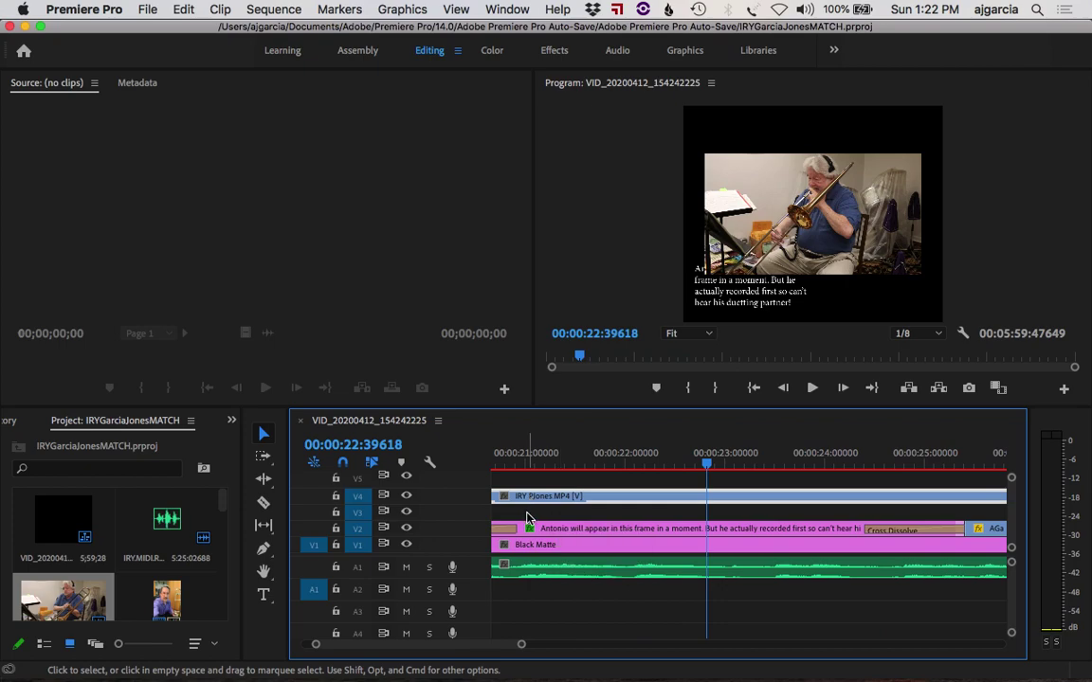
key(minus)
key(minus)
key(minus)
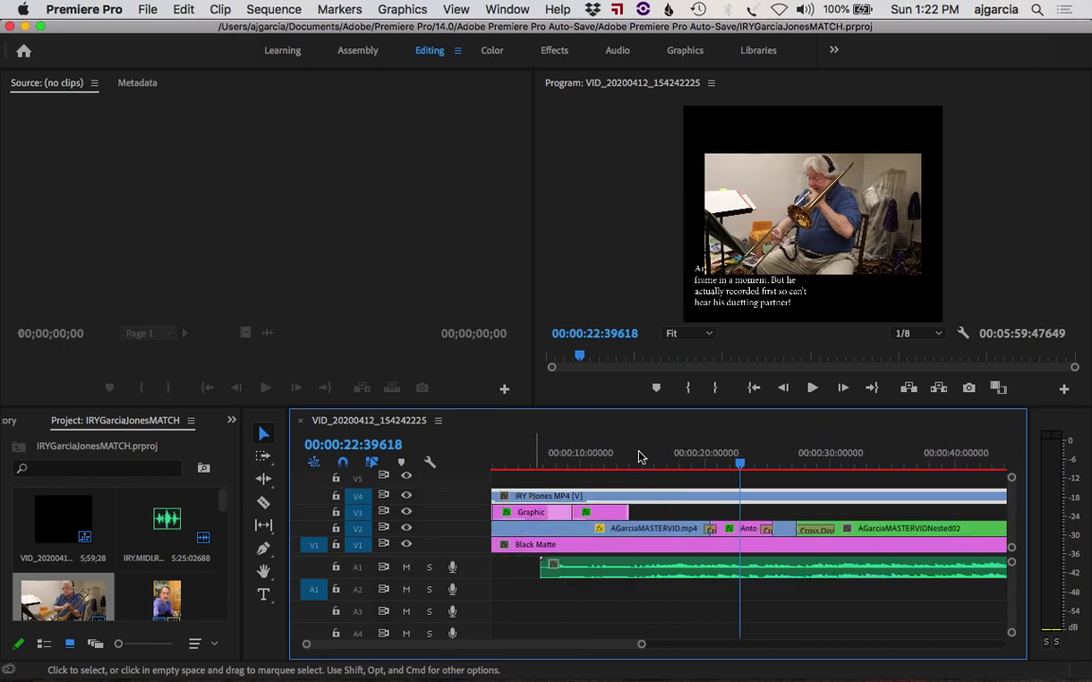
key(minus)
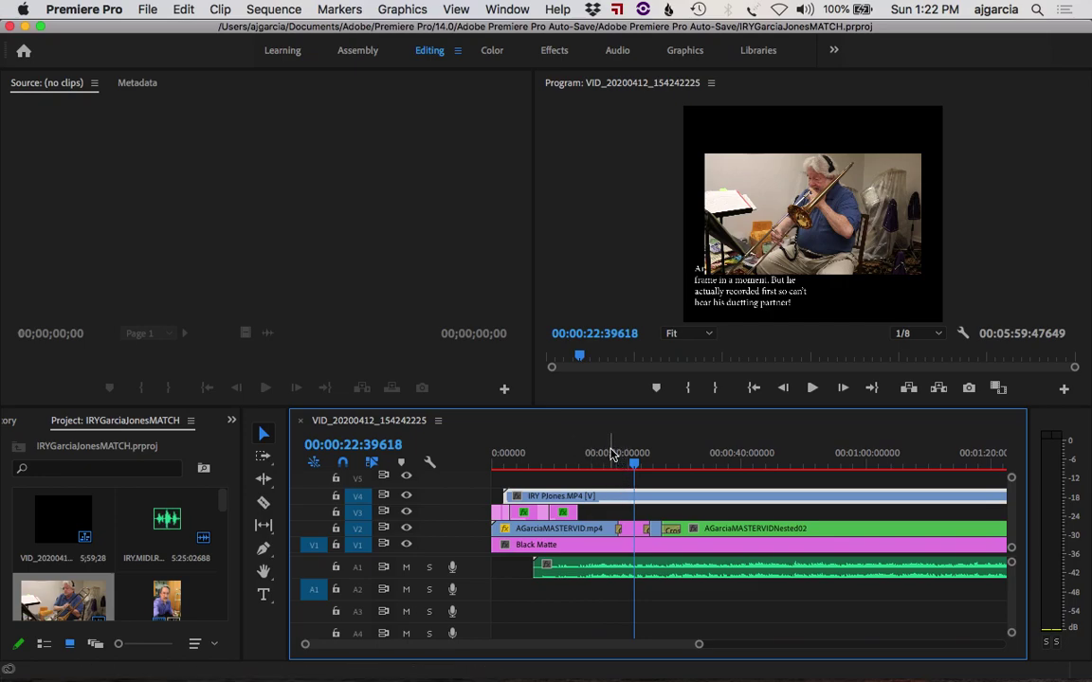
- Play back and park the playhead at about 12 seconds
click(608, 453)
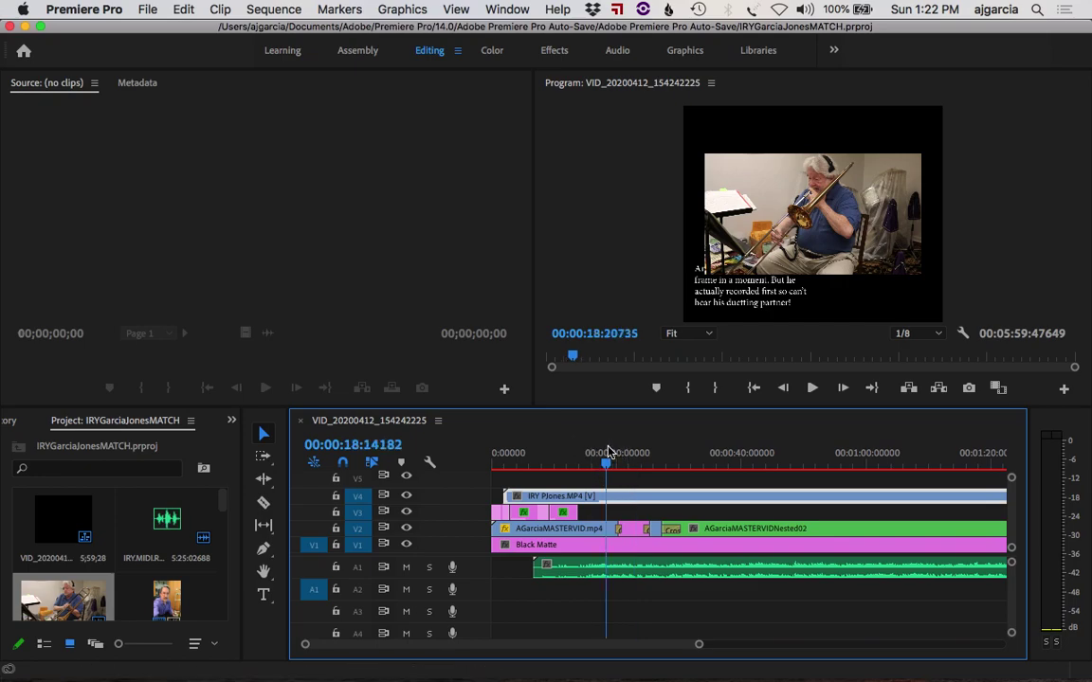
click(544, 453)
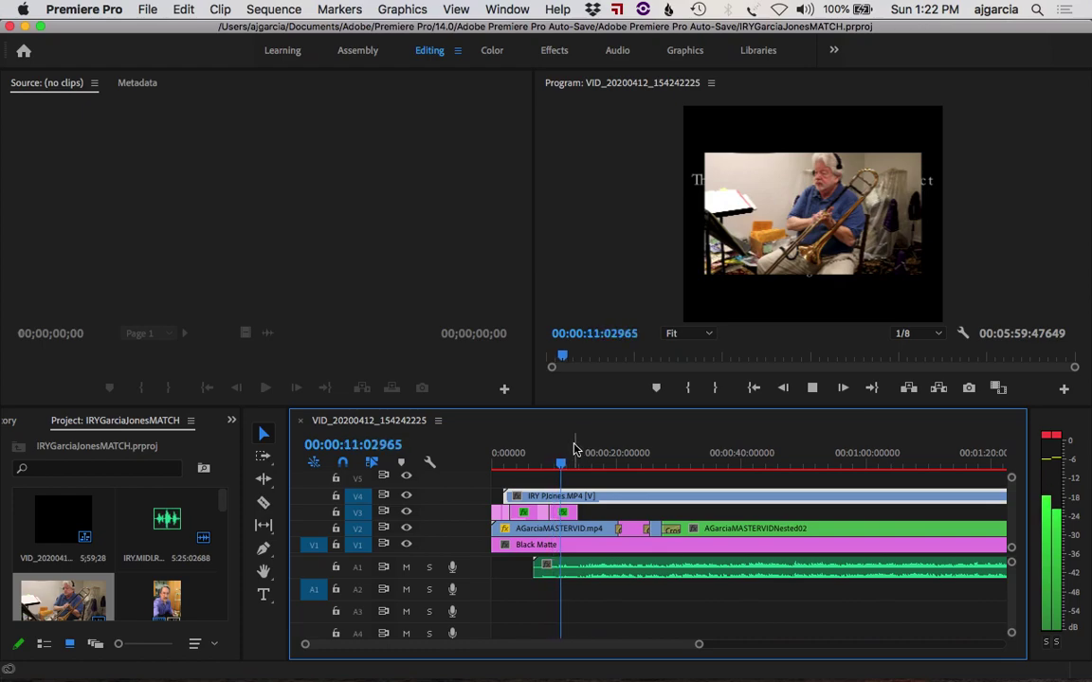
key(space)
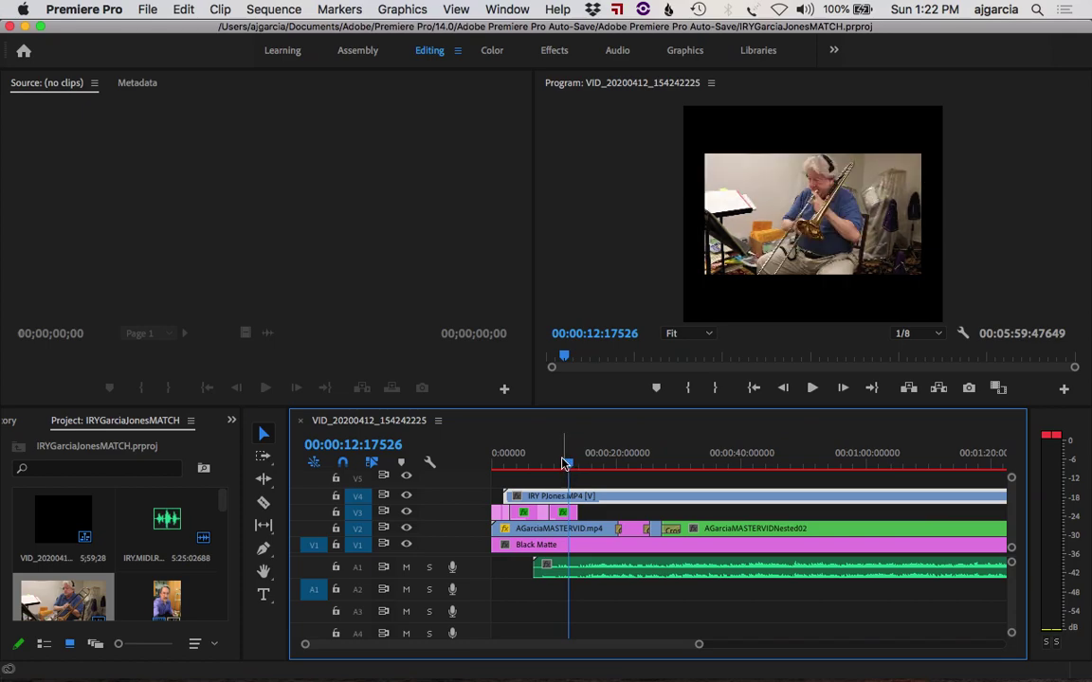
drag(564, 463, 561, 463)
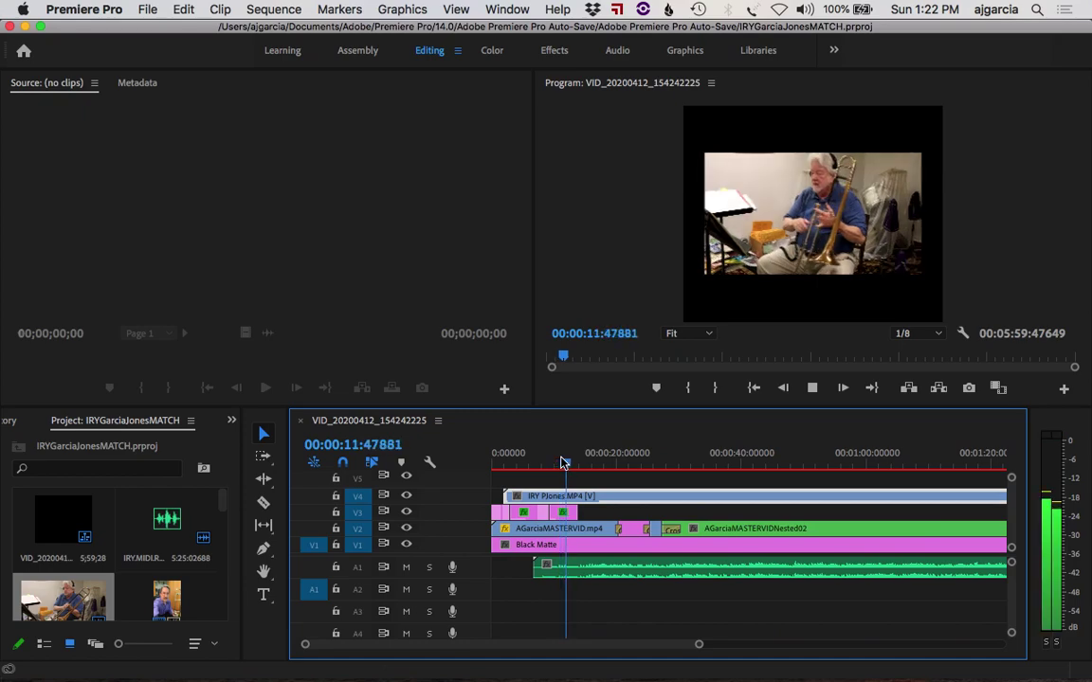
key(space)
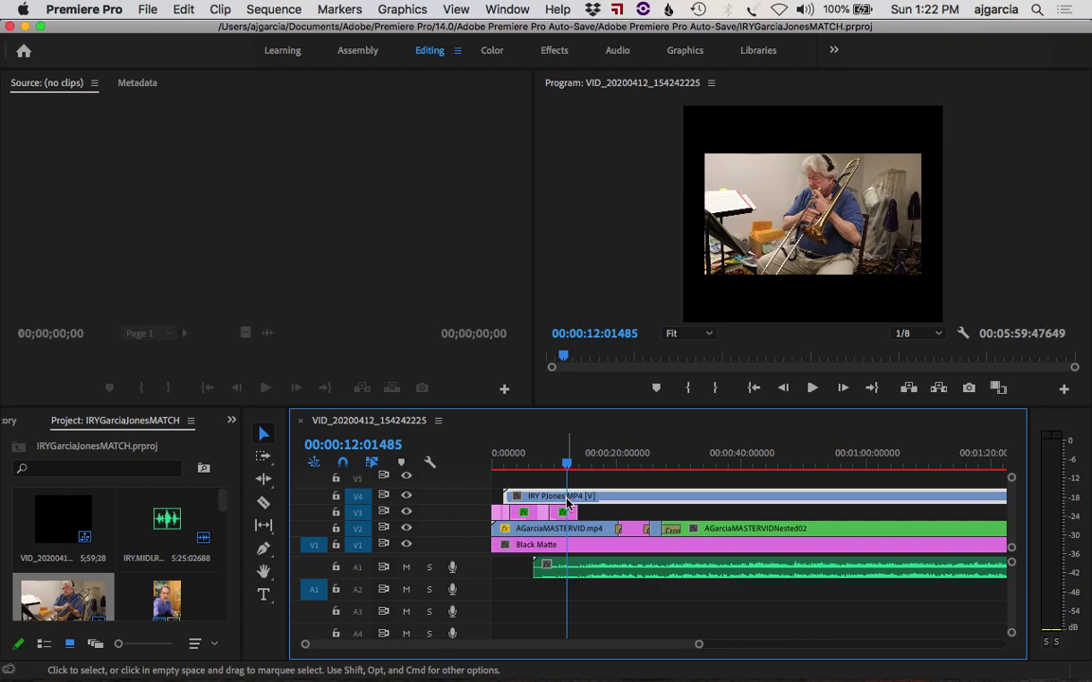
- Split the V4 clip at the playhead and delete its opening piece
drag(567, 504, 576, 511)
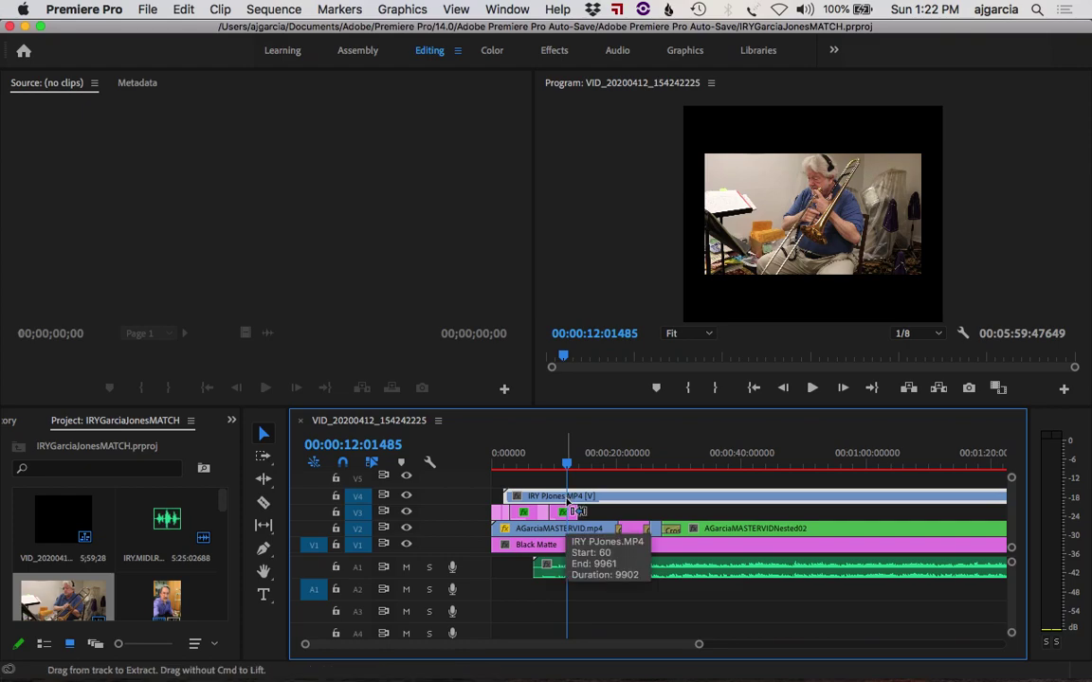
drag(572, 511, 567, 499)
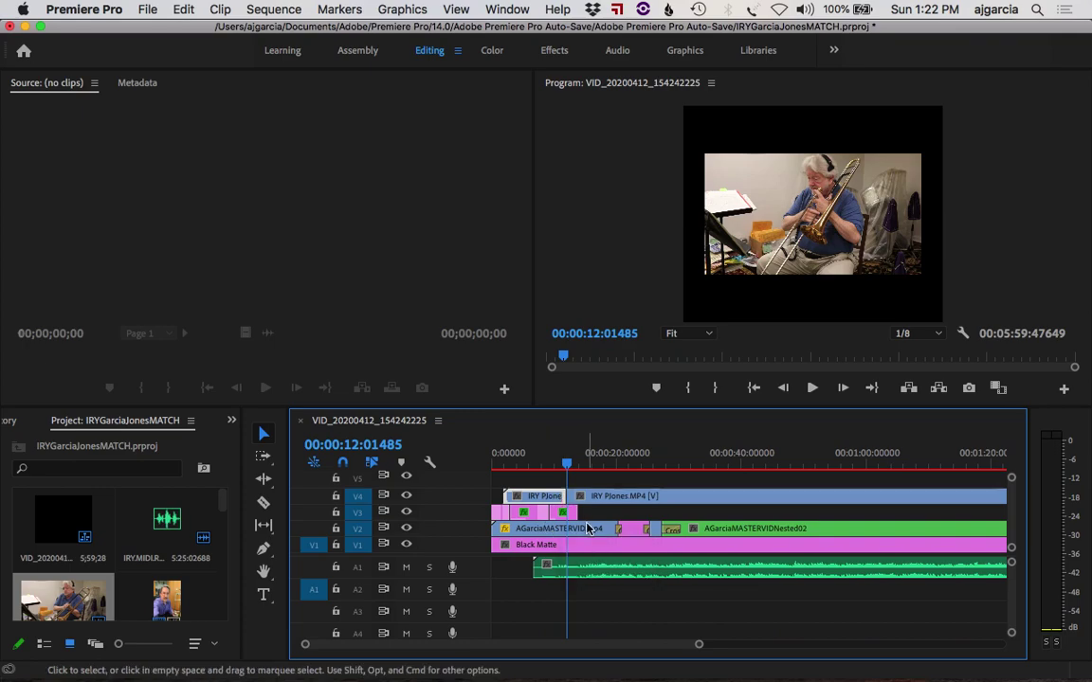
key(Delete)
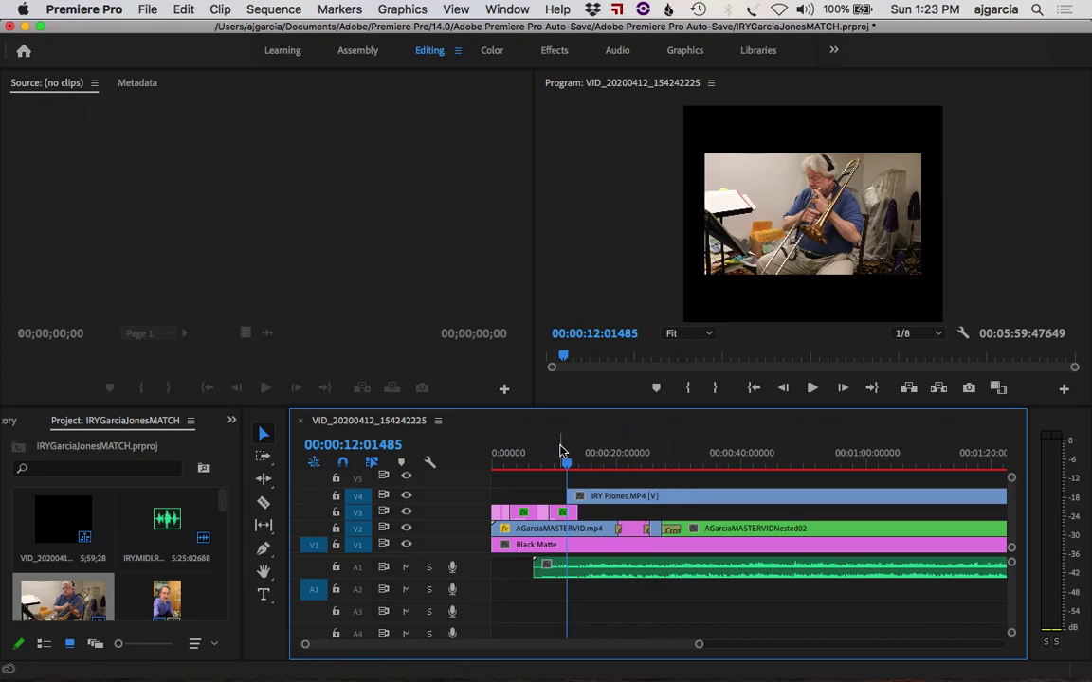
- Set the trombonist clip's Audio Gain to -200 dB, then return to about 13 seconds
click(618, 504)
right_click(618, 505)
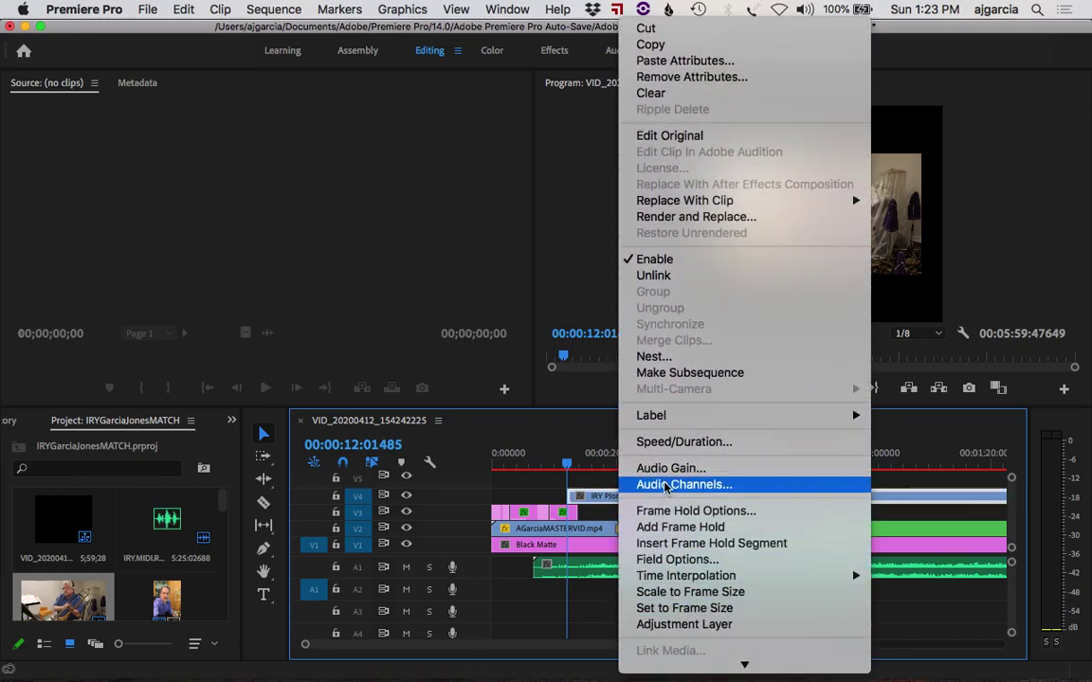
click(663, 468)
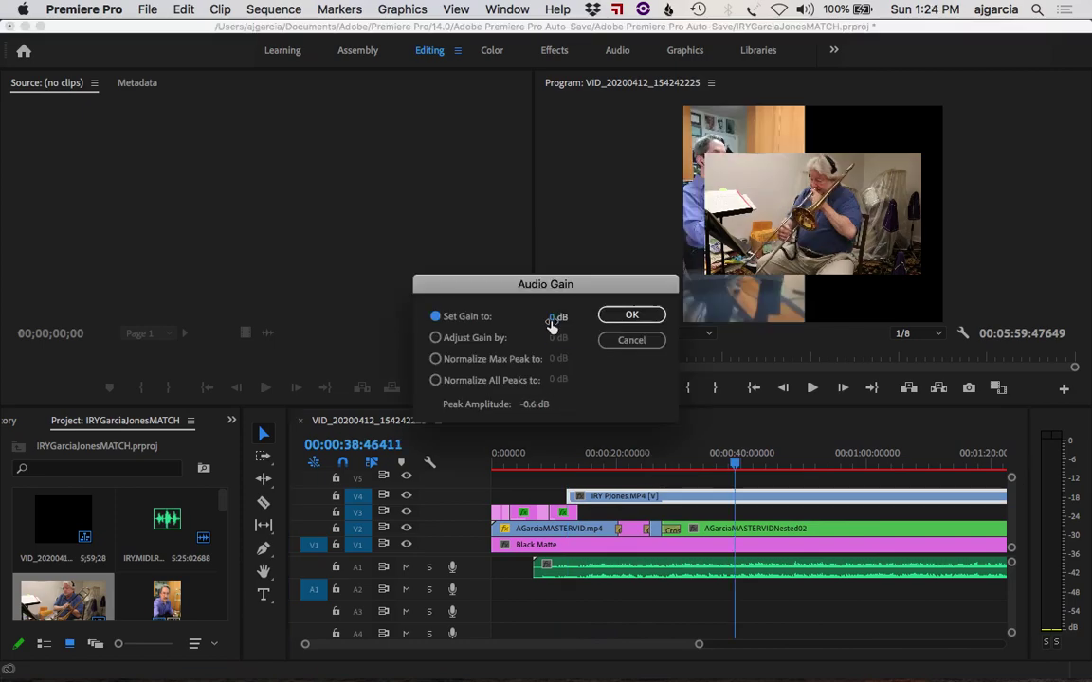
click(555, 317)
key(Return)
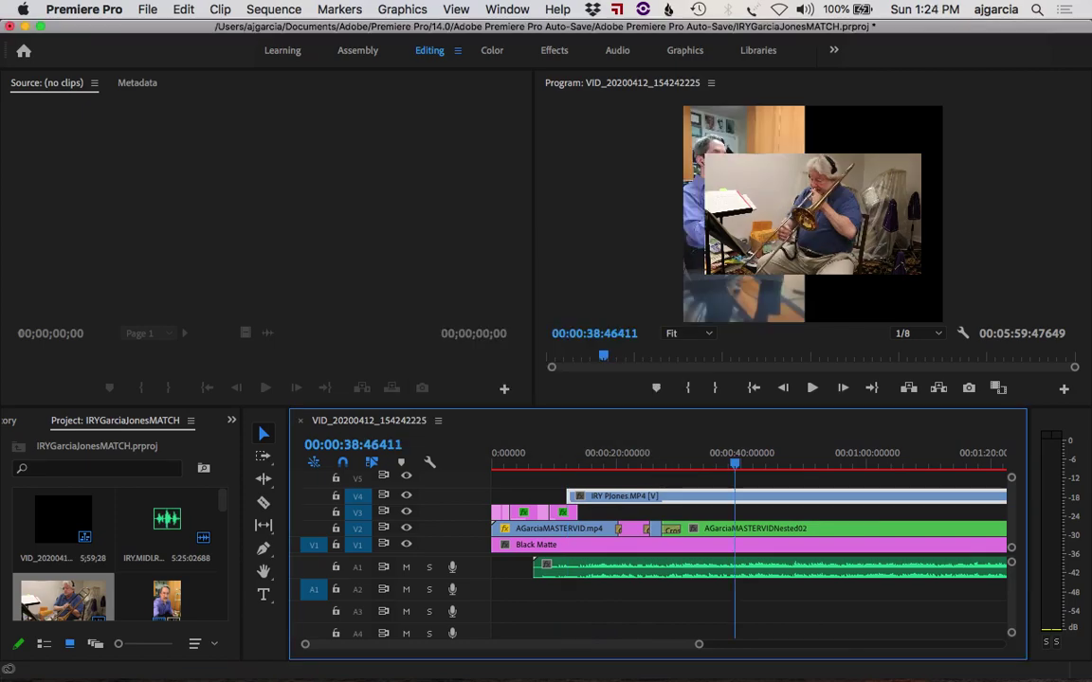
click(580, 438)
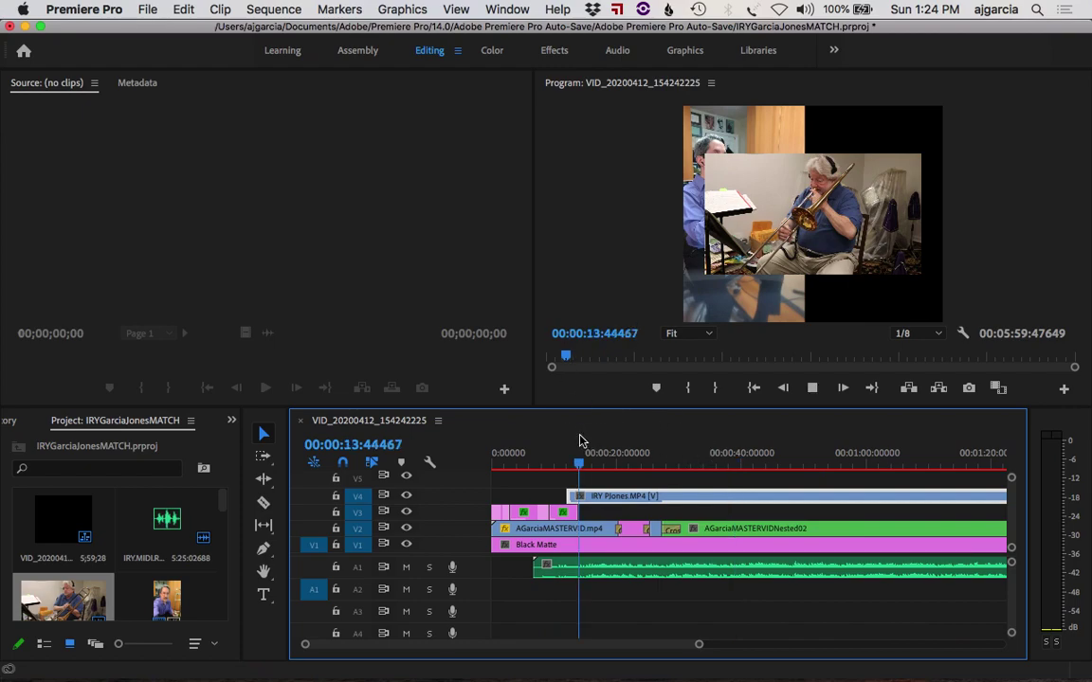
- Briefly mute and unmute track A1, then stop playback at 00:00:33
click(406, 571)
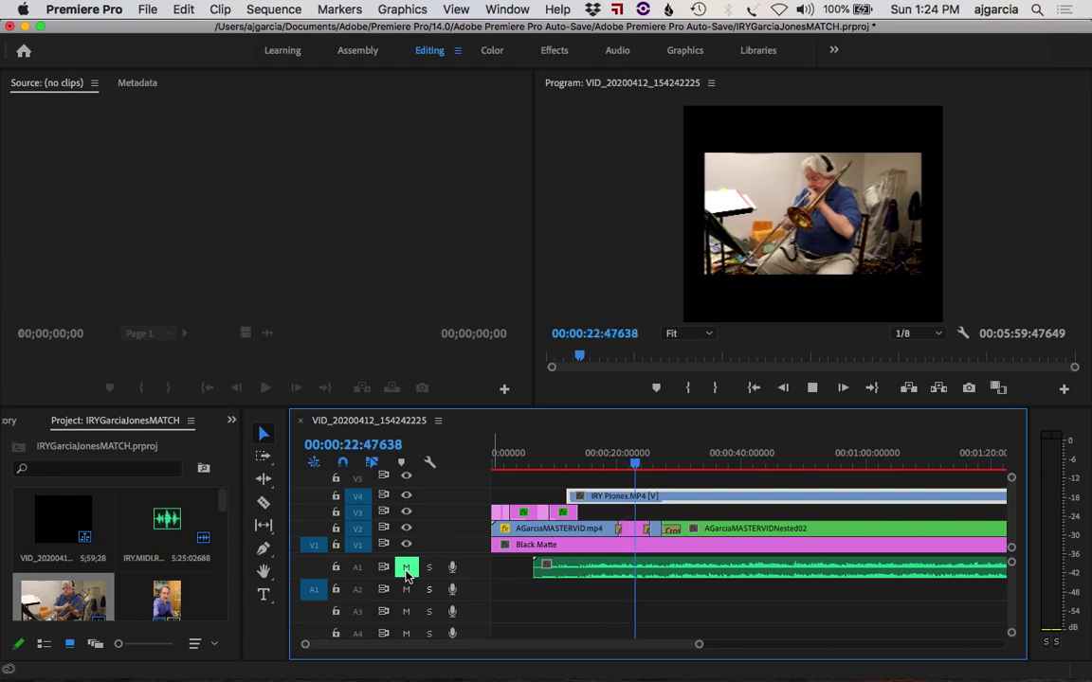
click(406, 571)
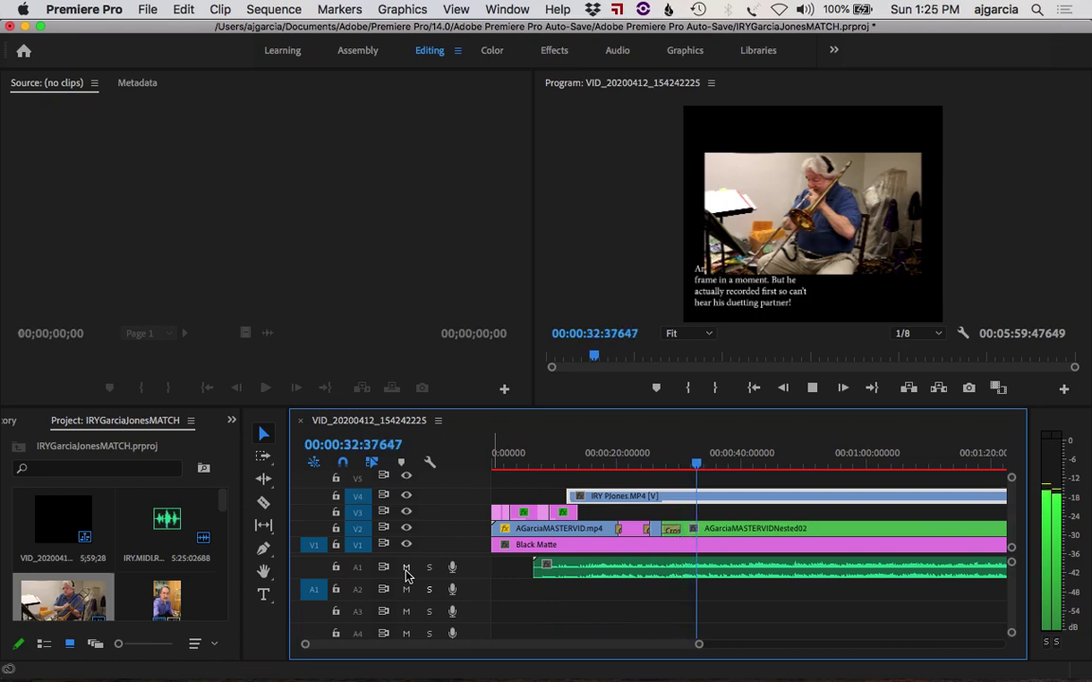
key(space)
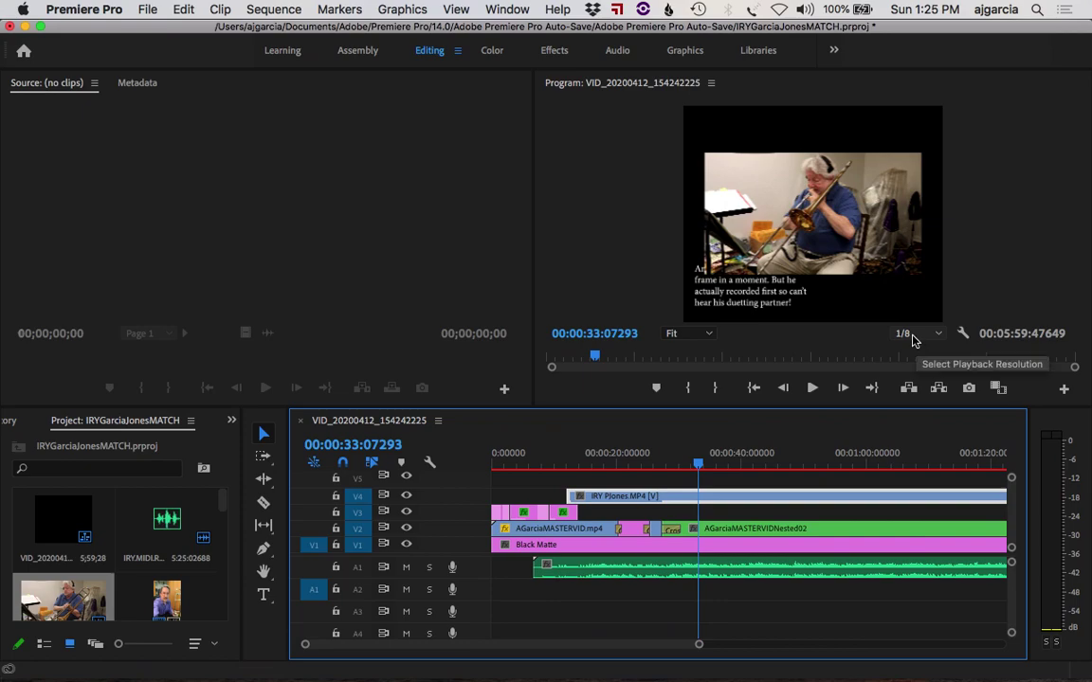
- View the Program monitor at 100% then 50% while playing the sequence
click(683, 336)
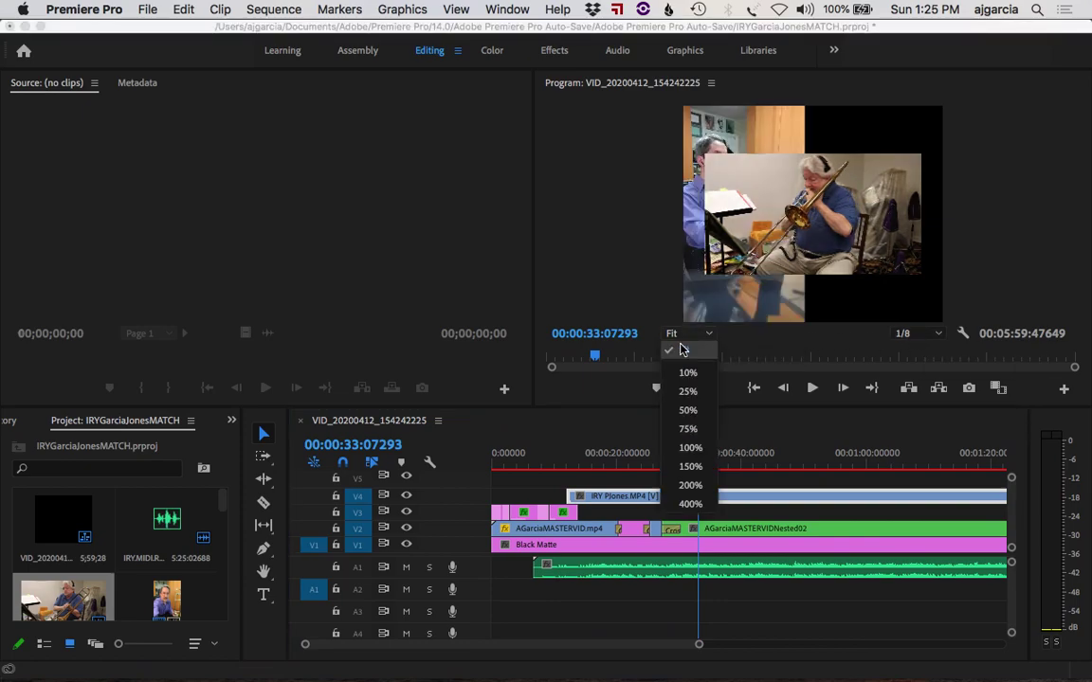
click(691, 448)
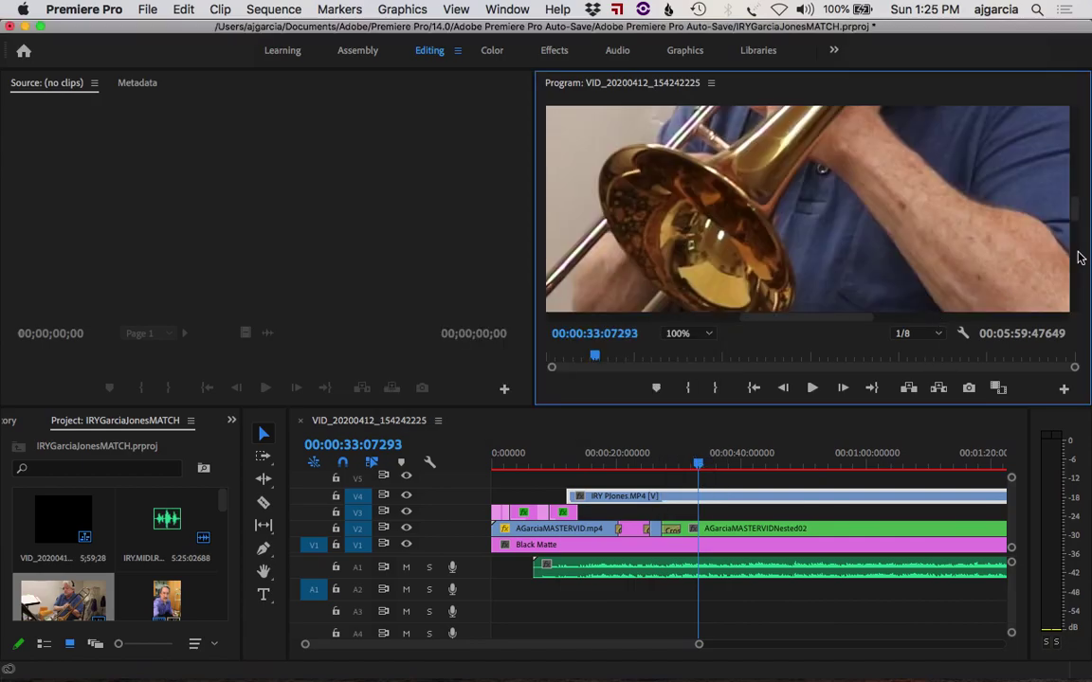
click(685, 333)
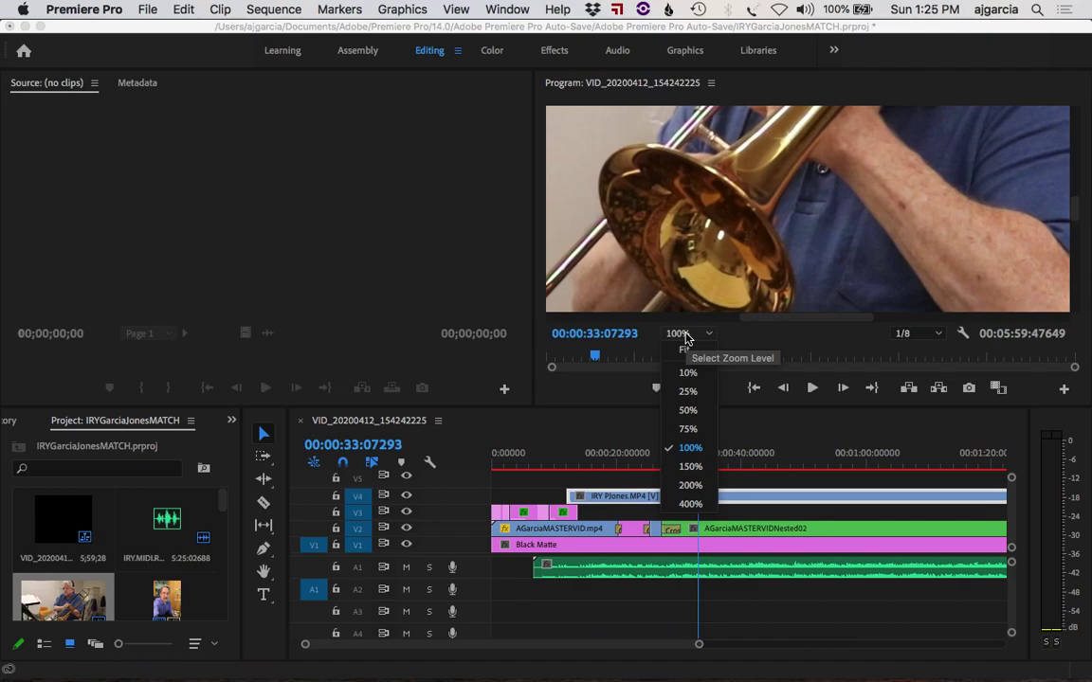
click(691, 412)
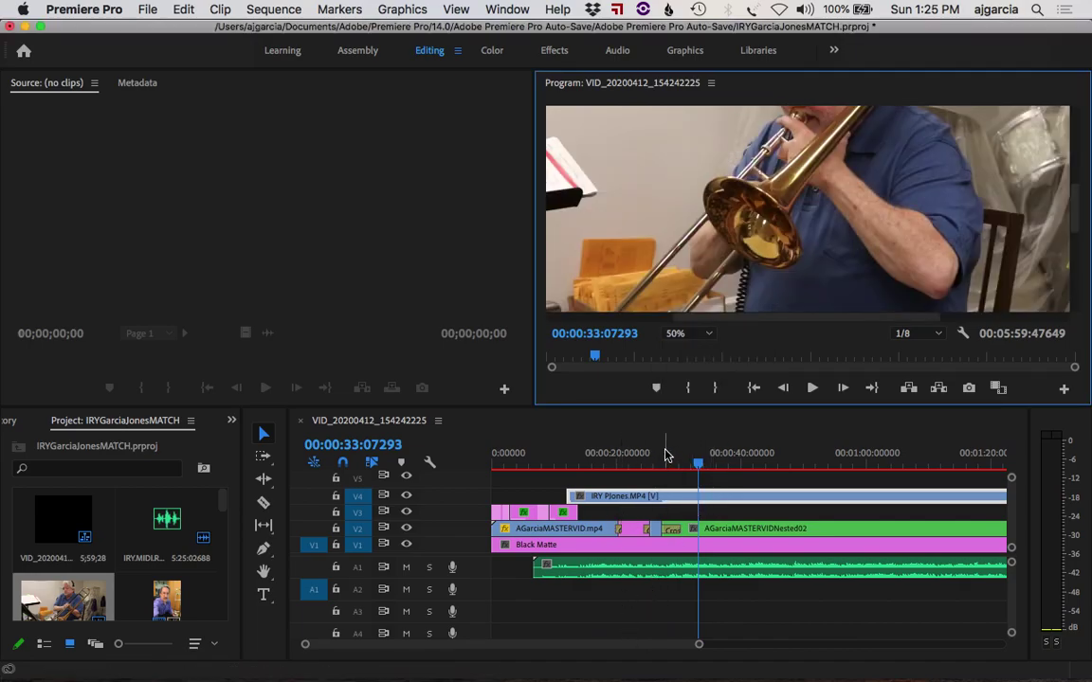
key(space)
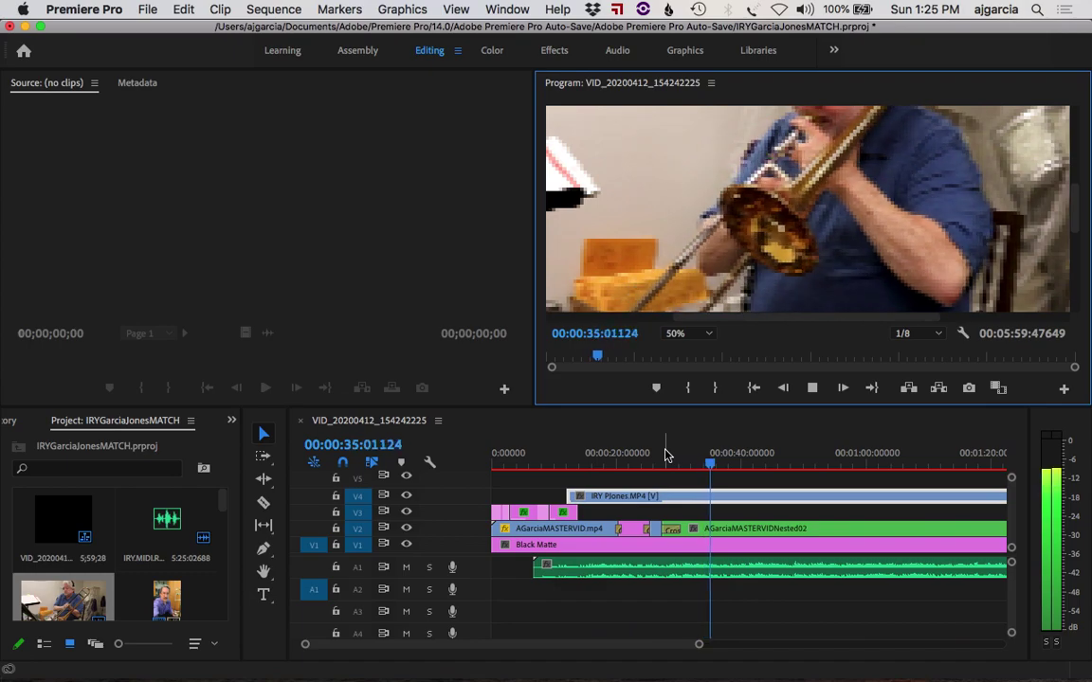
key(space)
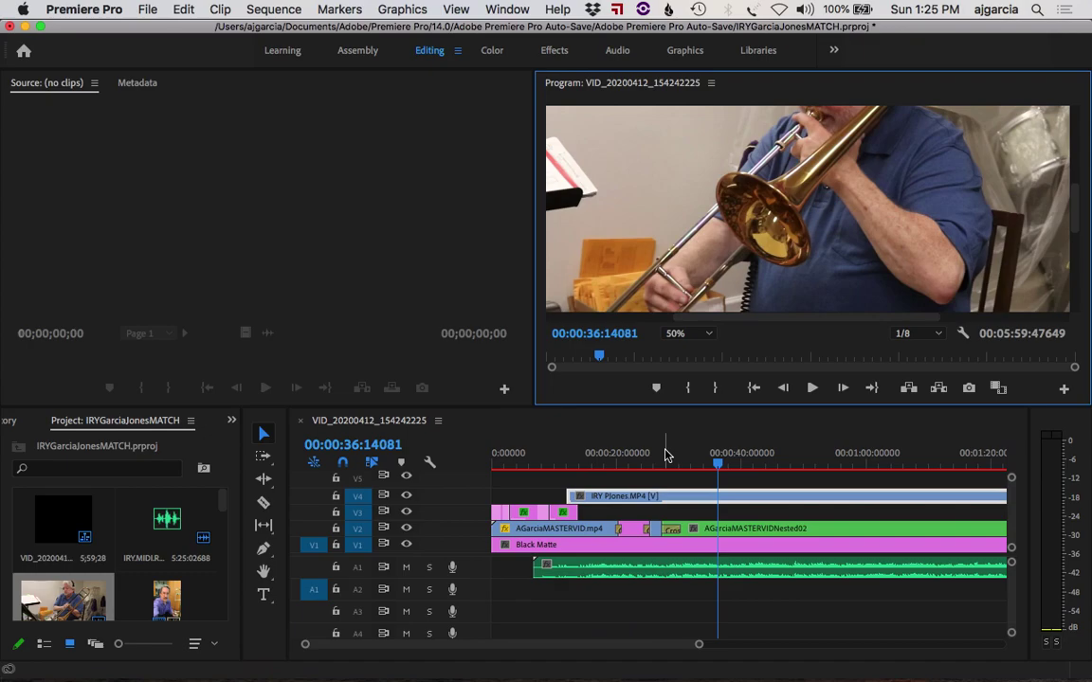
key(space)
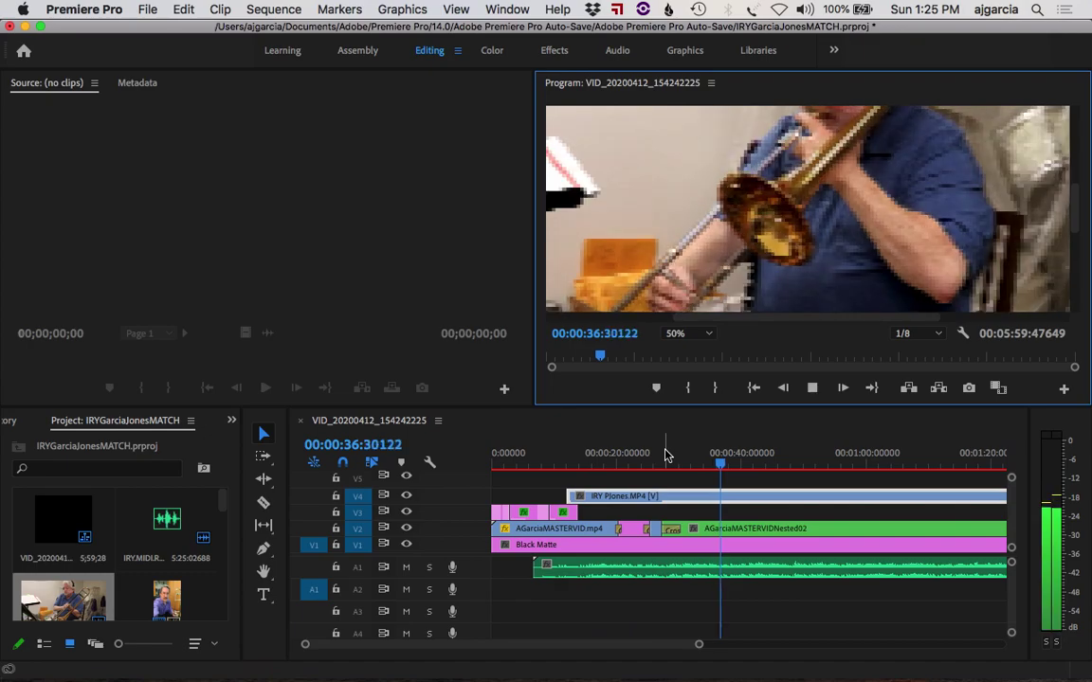
key(space)
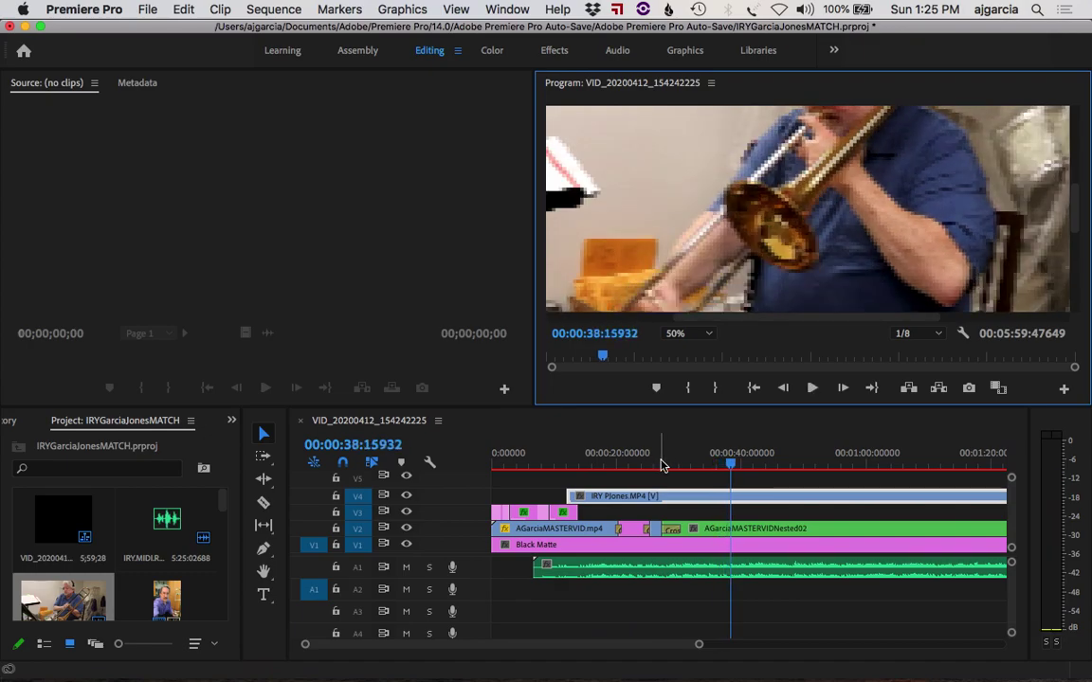
- Replay the passage from about 22 seconds, pausing periodically, stopping at about 31 seconds
click(631, 453)
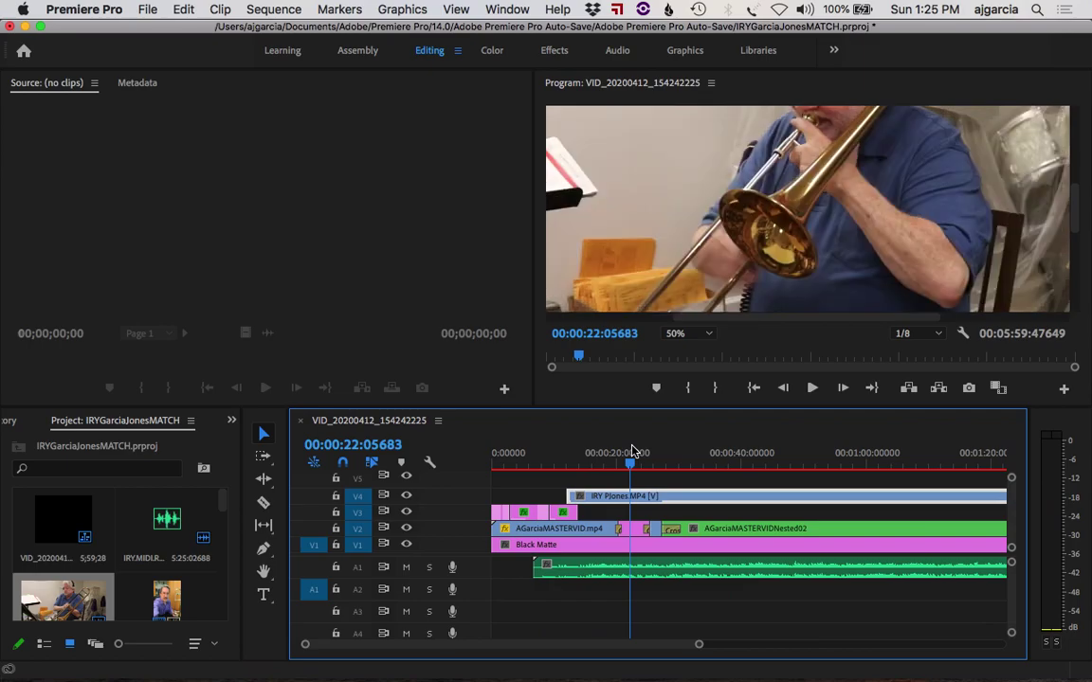
key(space)
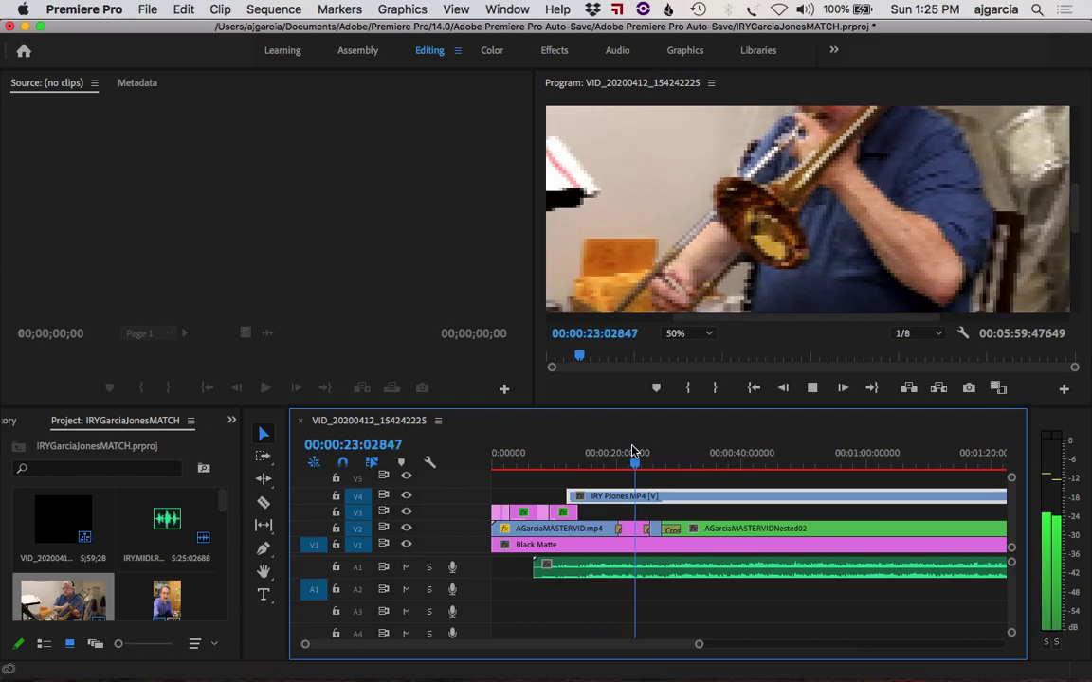
key(space)
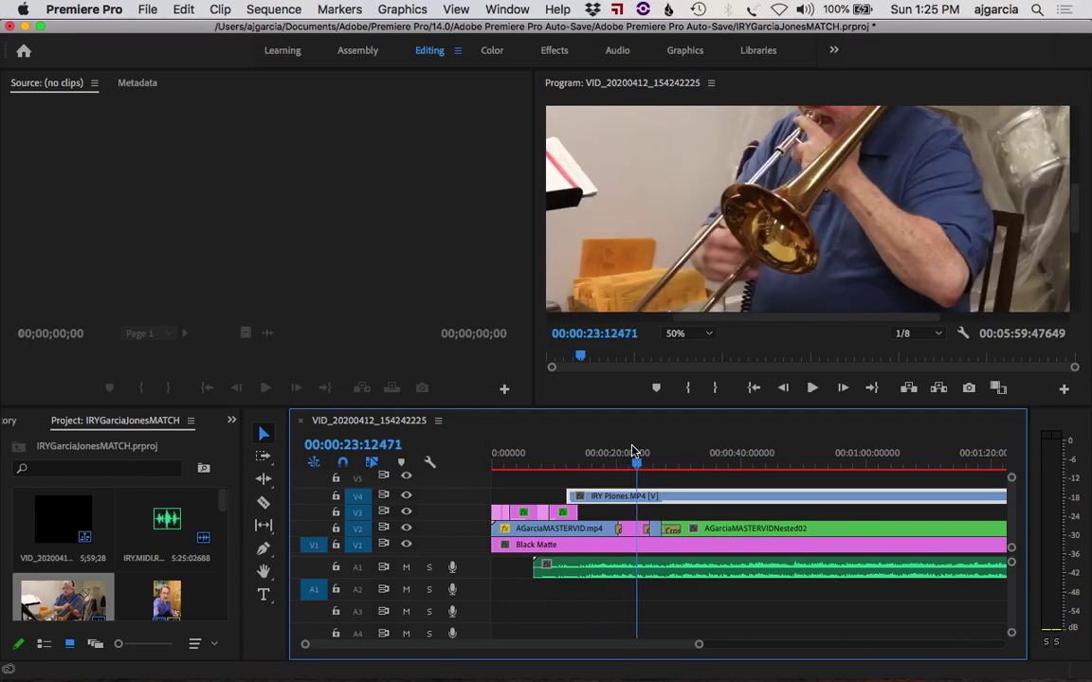
key(space)
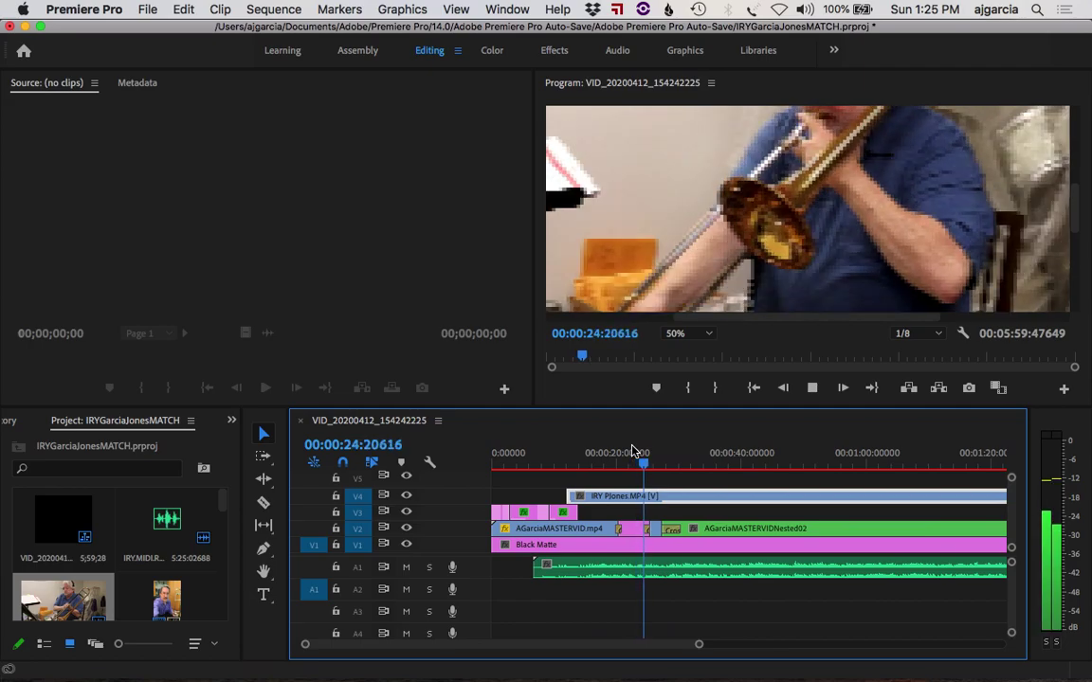
key(space)
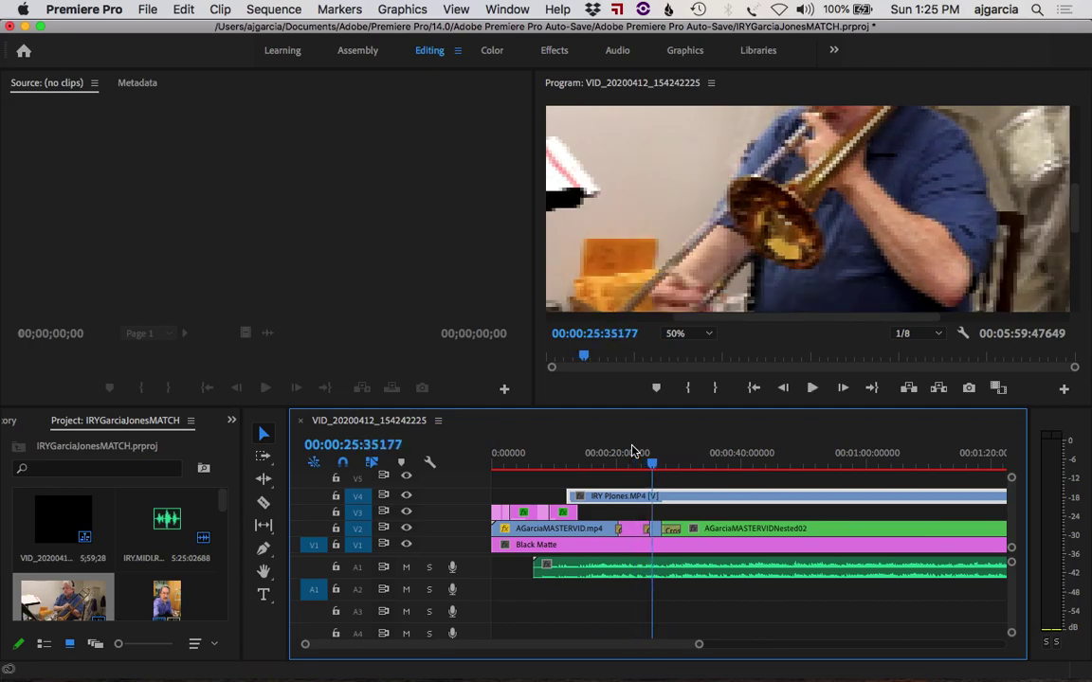
key(space)
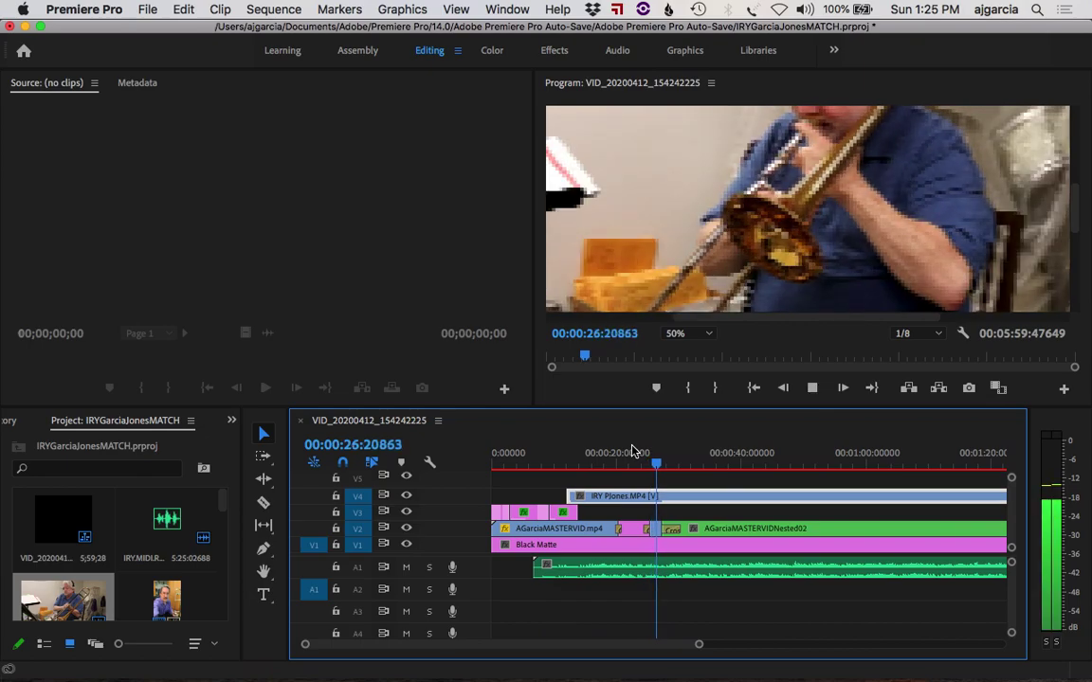
key(space)
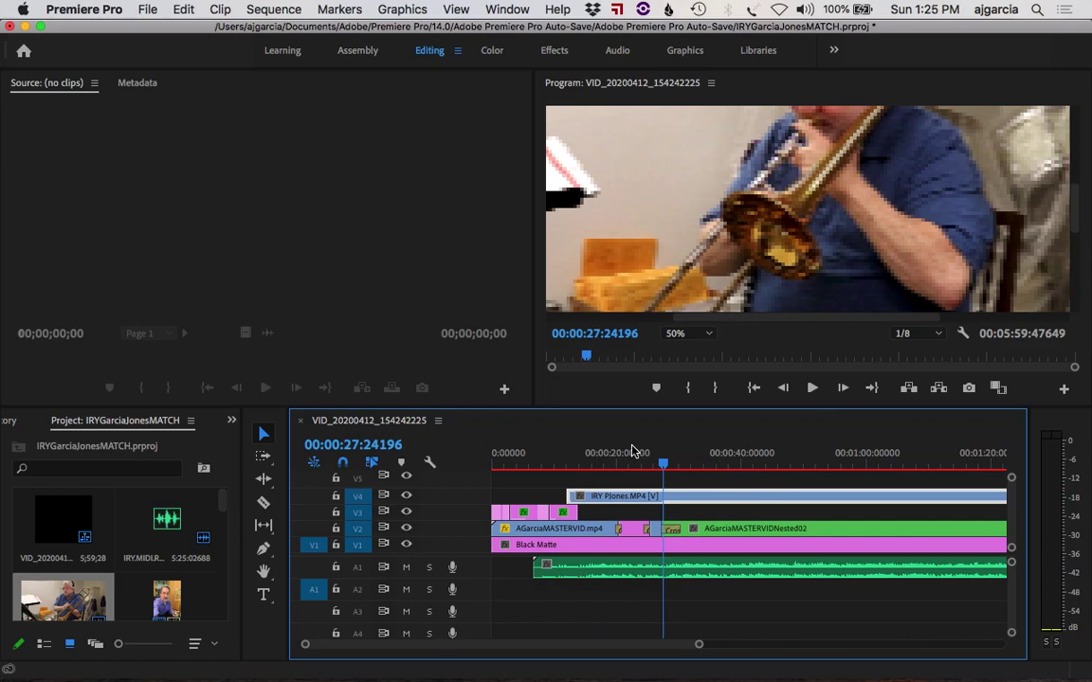
key(space)
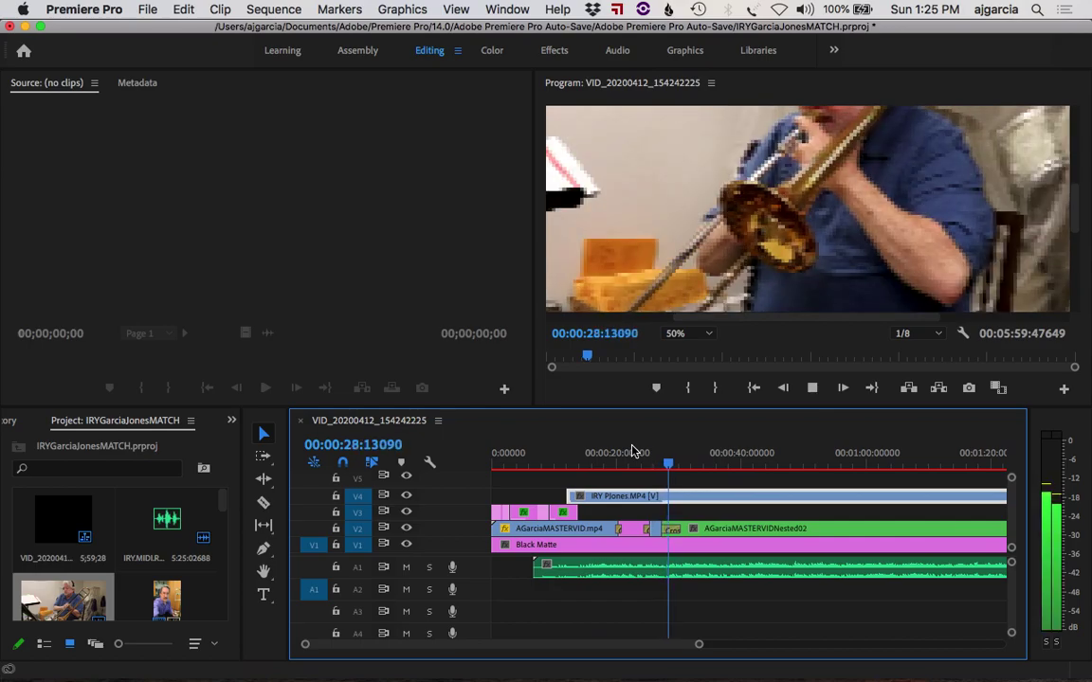
key(space)
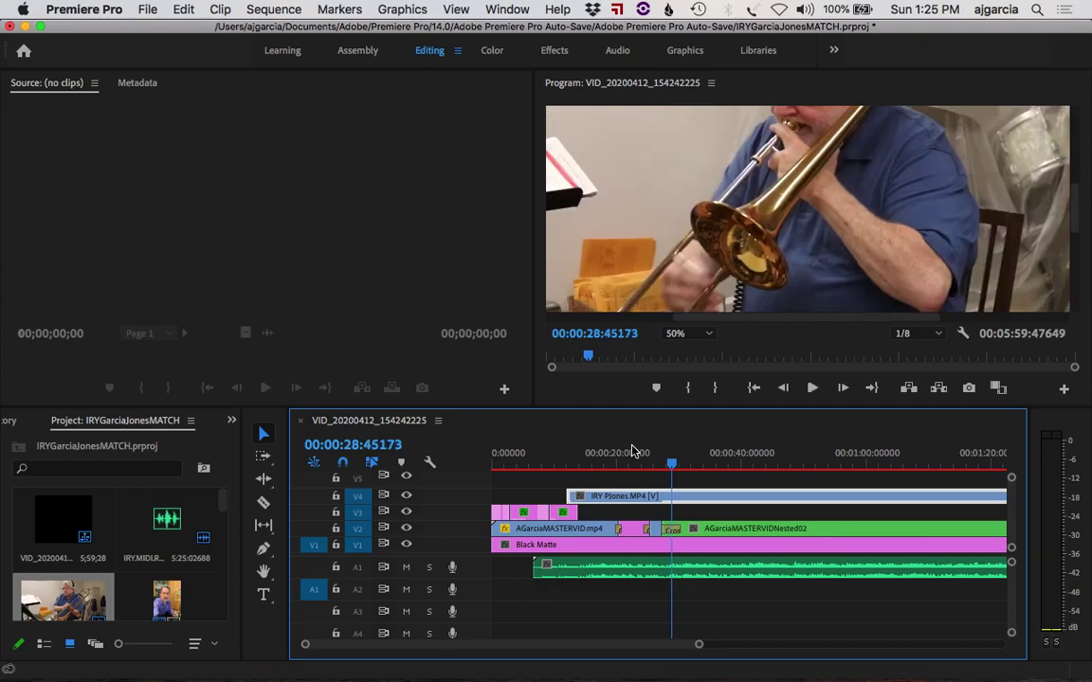
key(space)
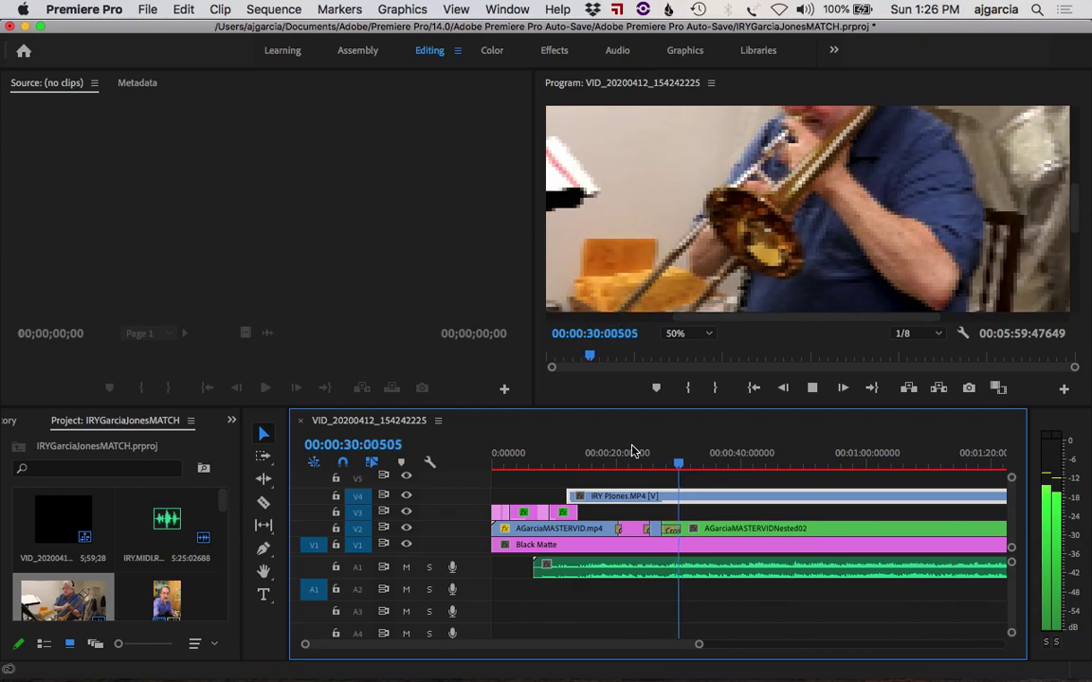
key(space)
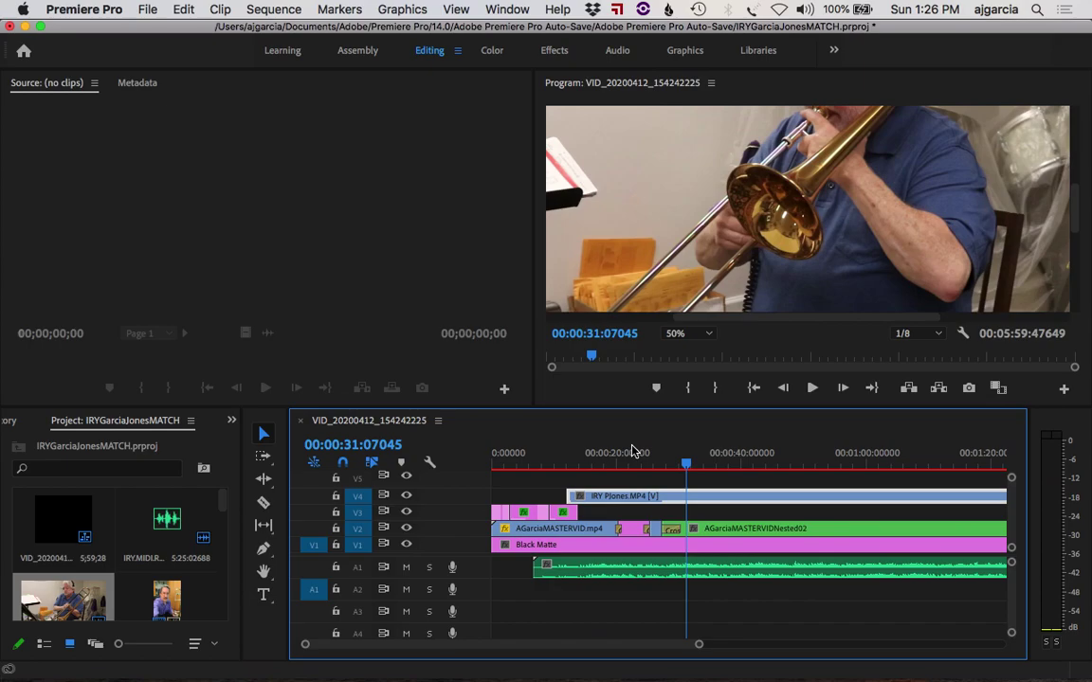
click(675, 333)
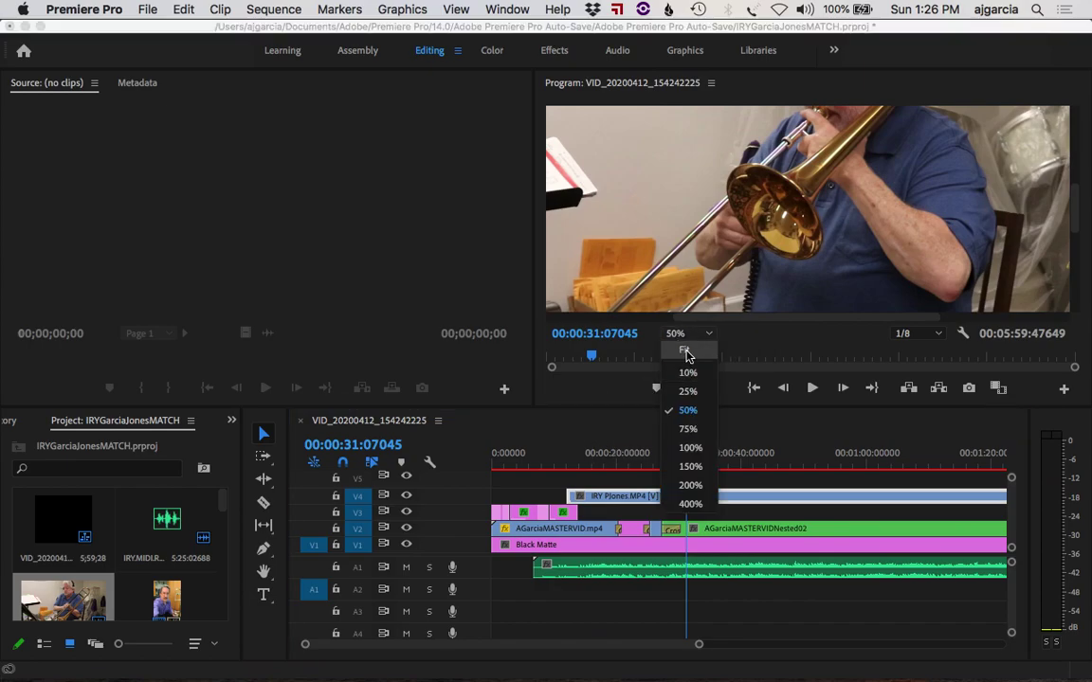
- Set the Program monitor zoom to Fit and save the project
click(685, 352)
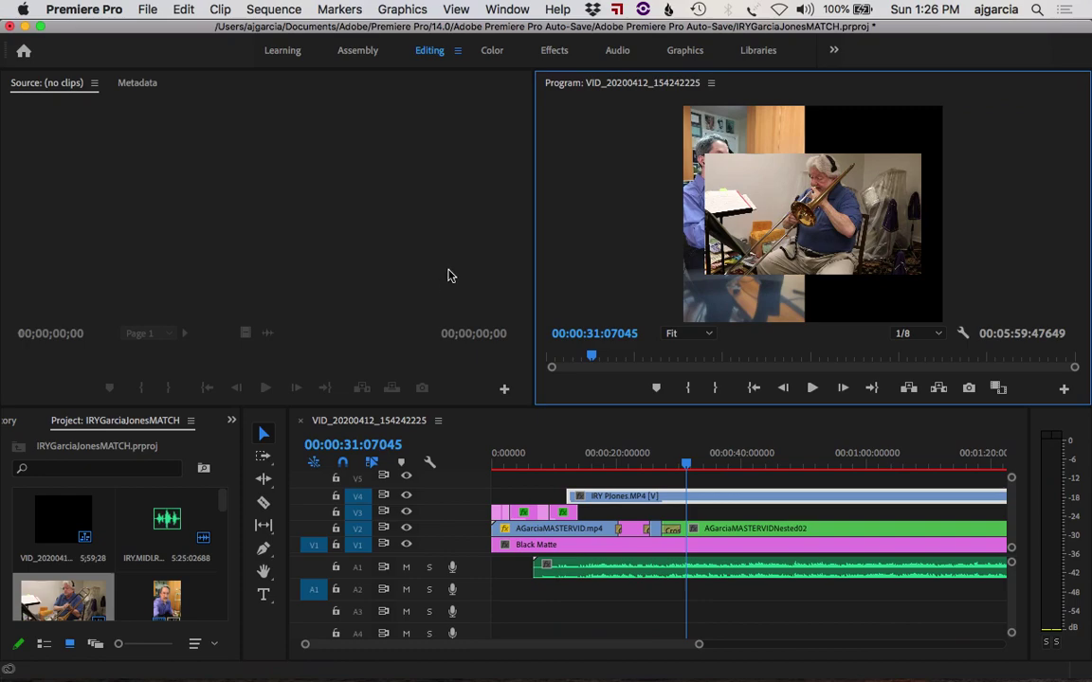
key(super+s)
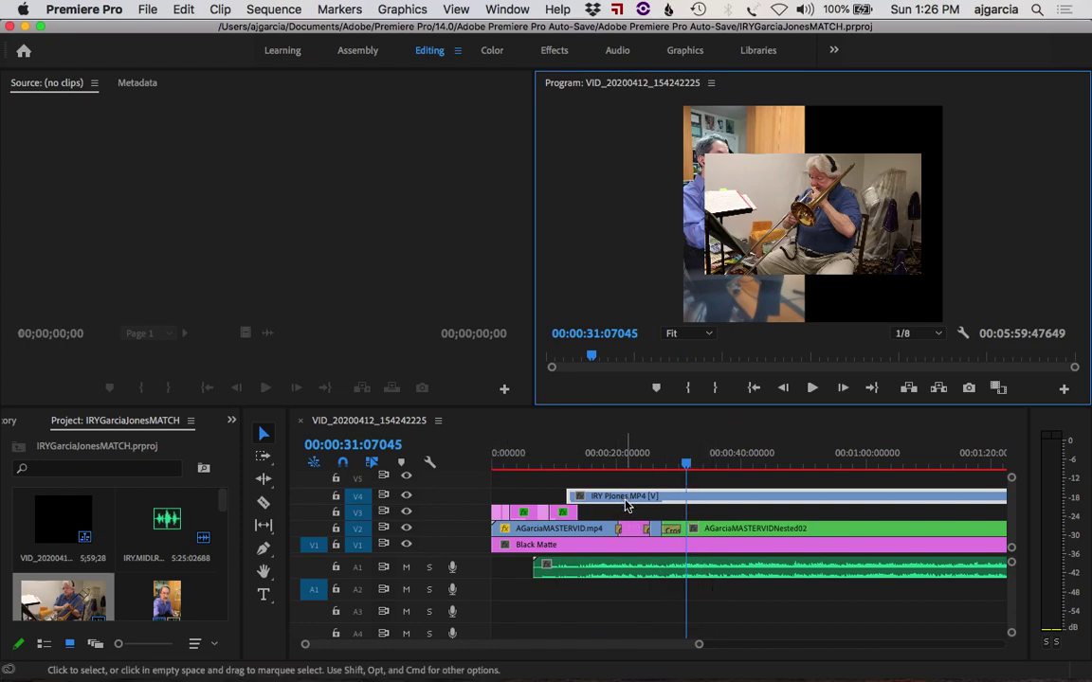
click(706, 499)
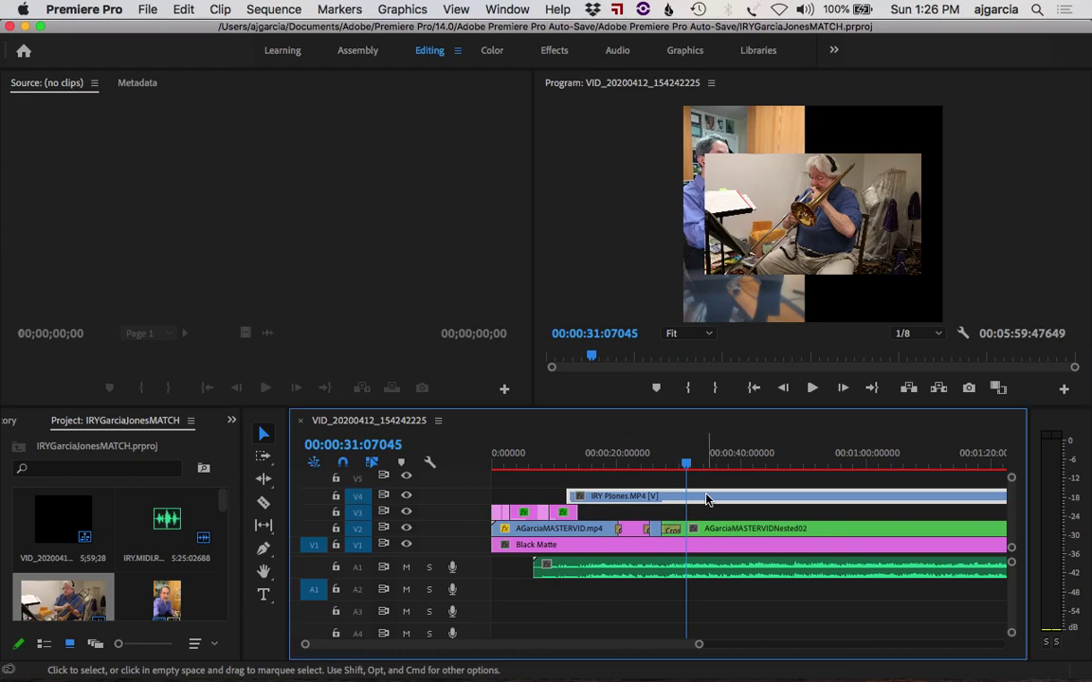
- Select the IRY PJones.MP4 clip on V4 and switch to the Color workspace
click(711, 567)
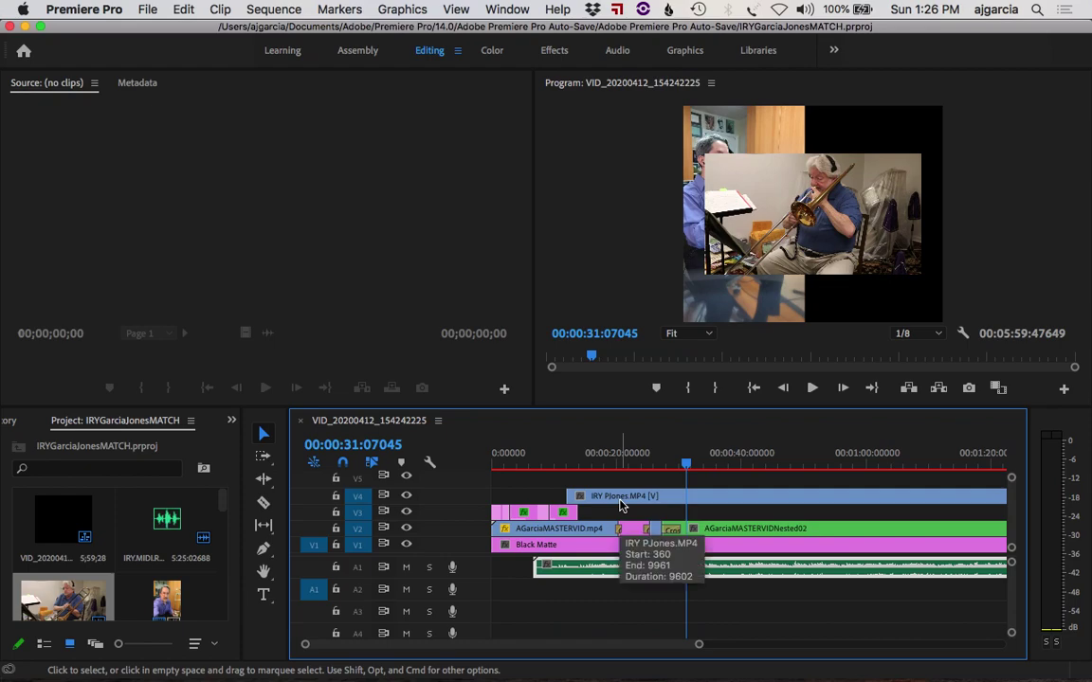
click(680, 498)
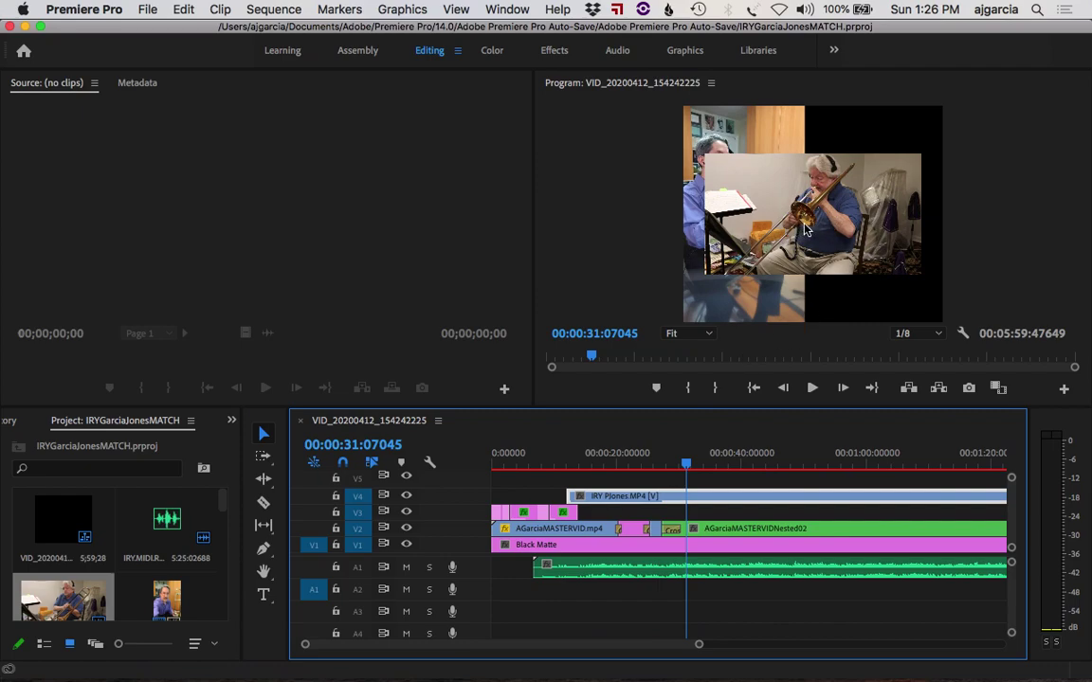
click(492, 51)
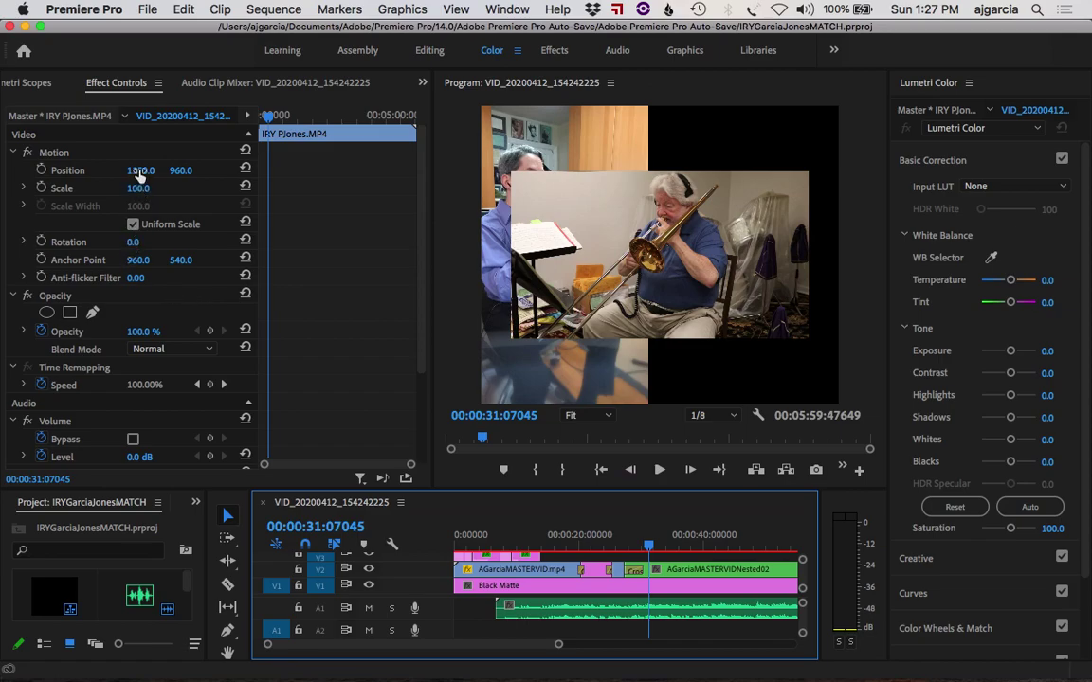
- Shift the overlay clip to X 1150 and set its Scale to 120
drag(139, 172, 339, 171)
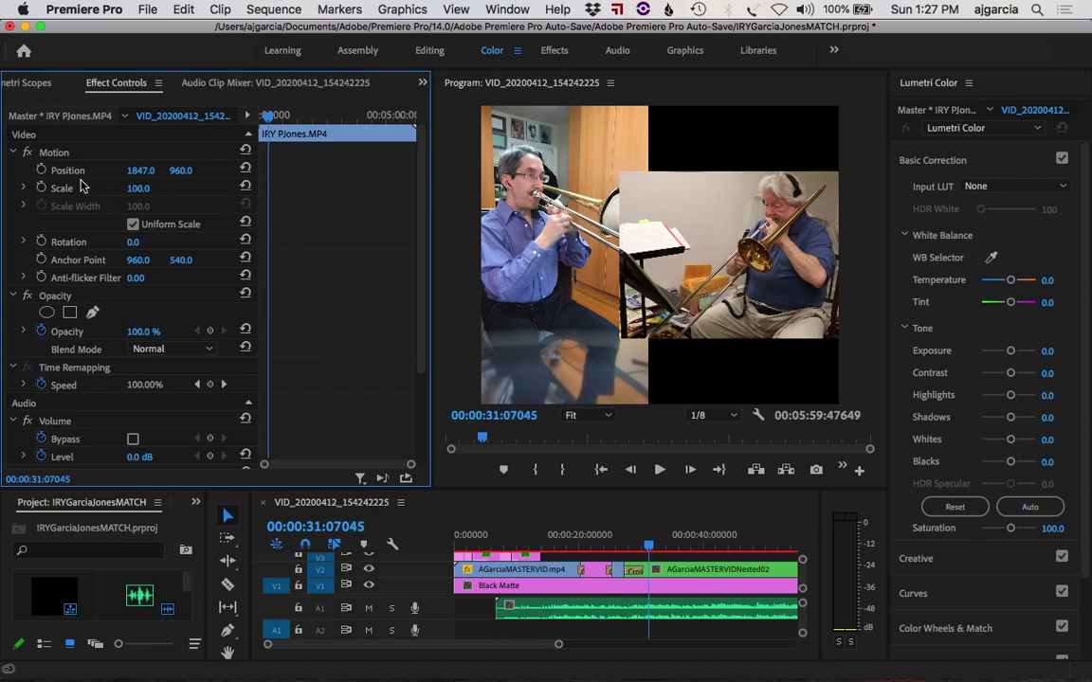
click(139, 189)
text(172)
key(Return)
drag(138, 188, 116, 189)
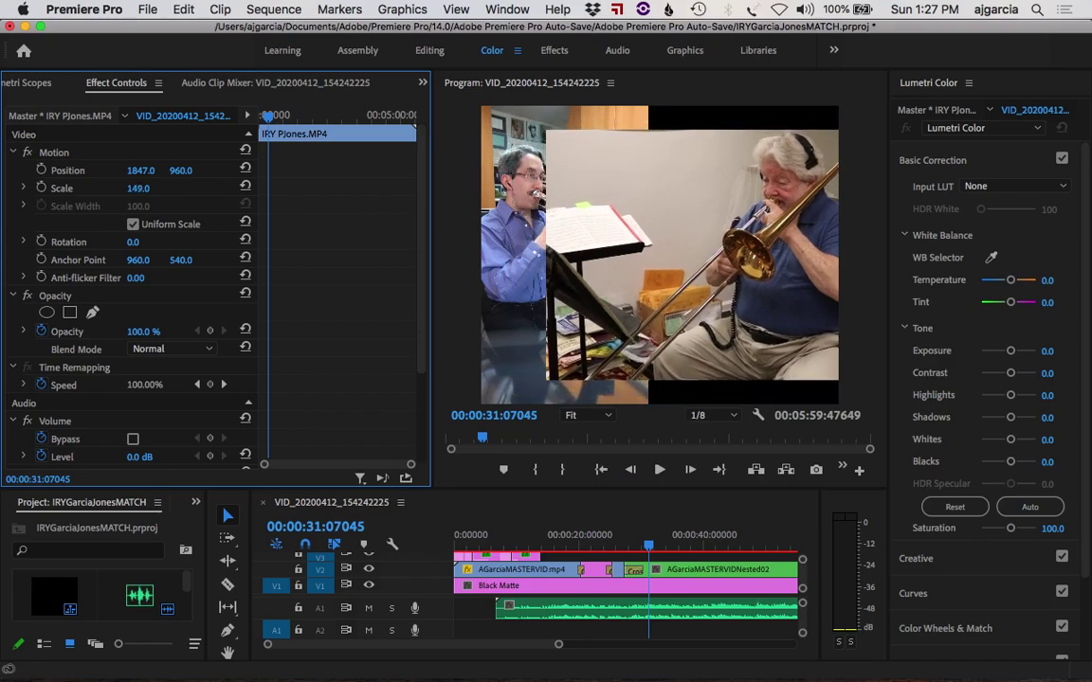
drag(116, 189, 89, 189)
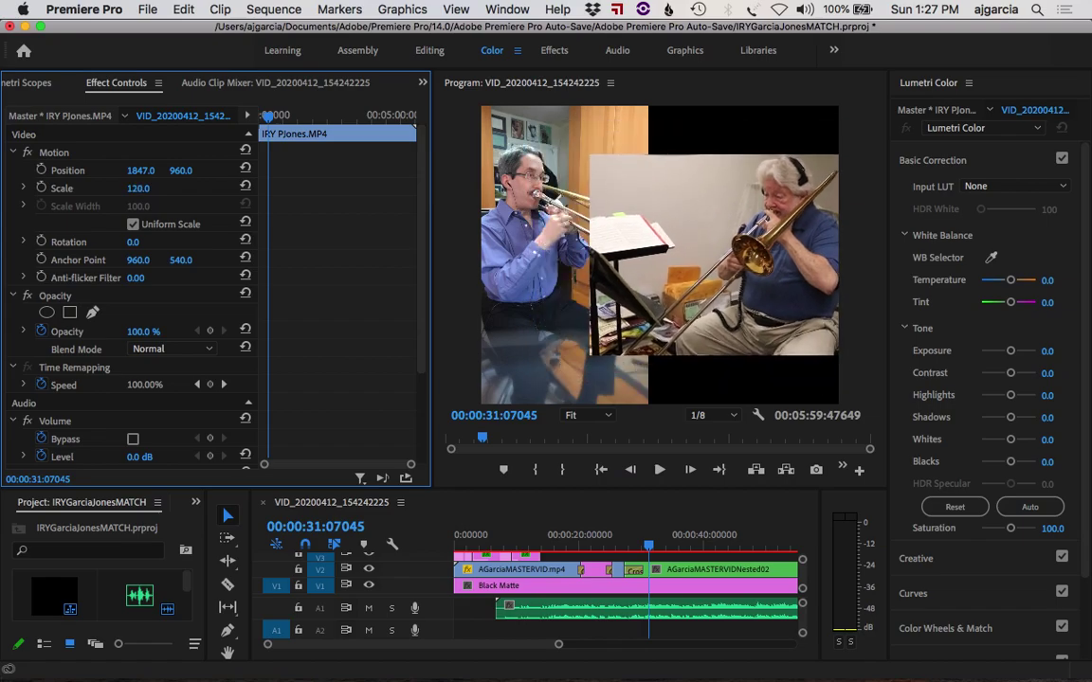
- Move the clip to Position 1781, 876 beside the other player
click(180, 172)
key(Return)
drag(180, 171, 137, 170)
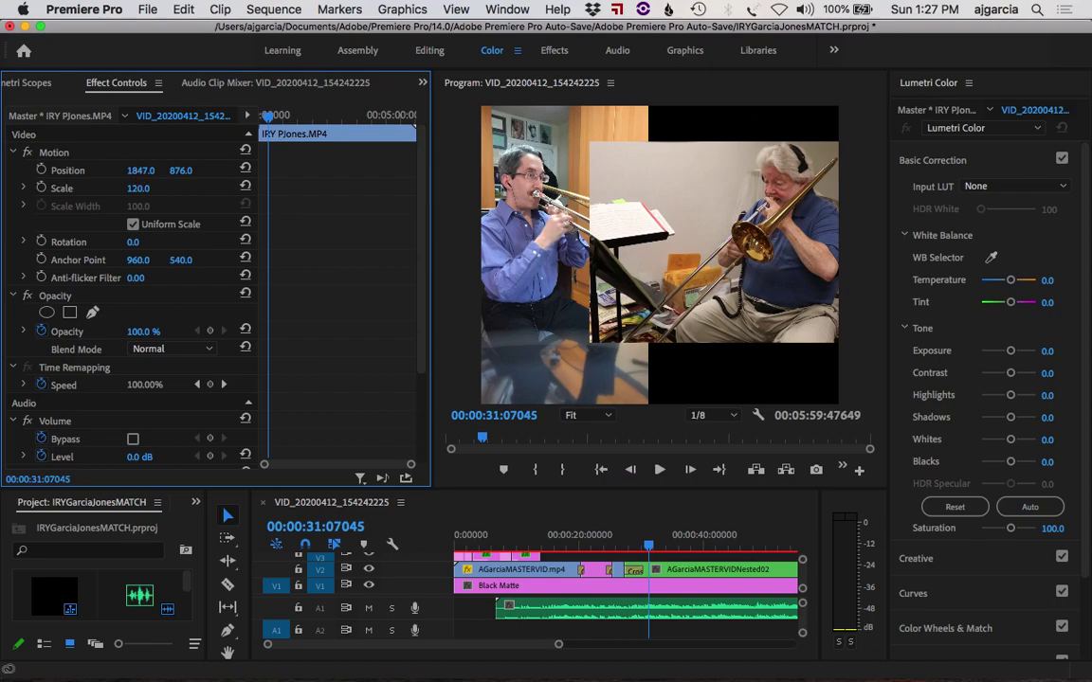
drag(140, 170, 110, 170)
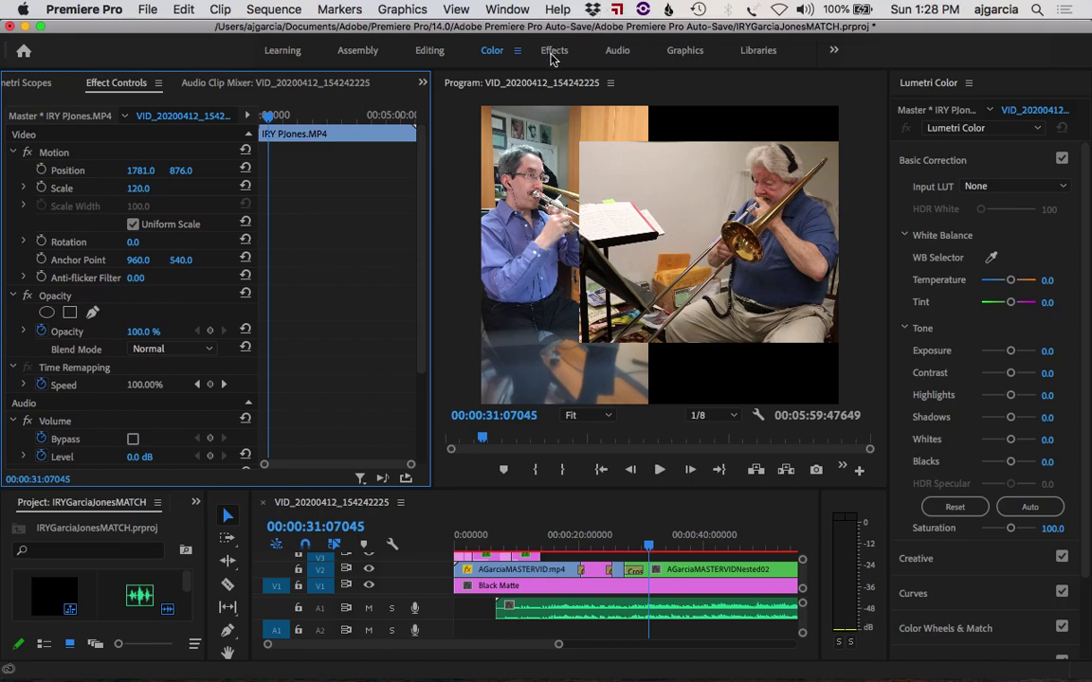
click(554, 53)
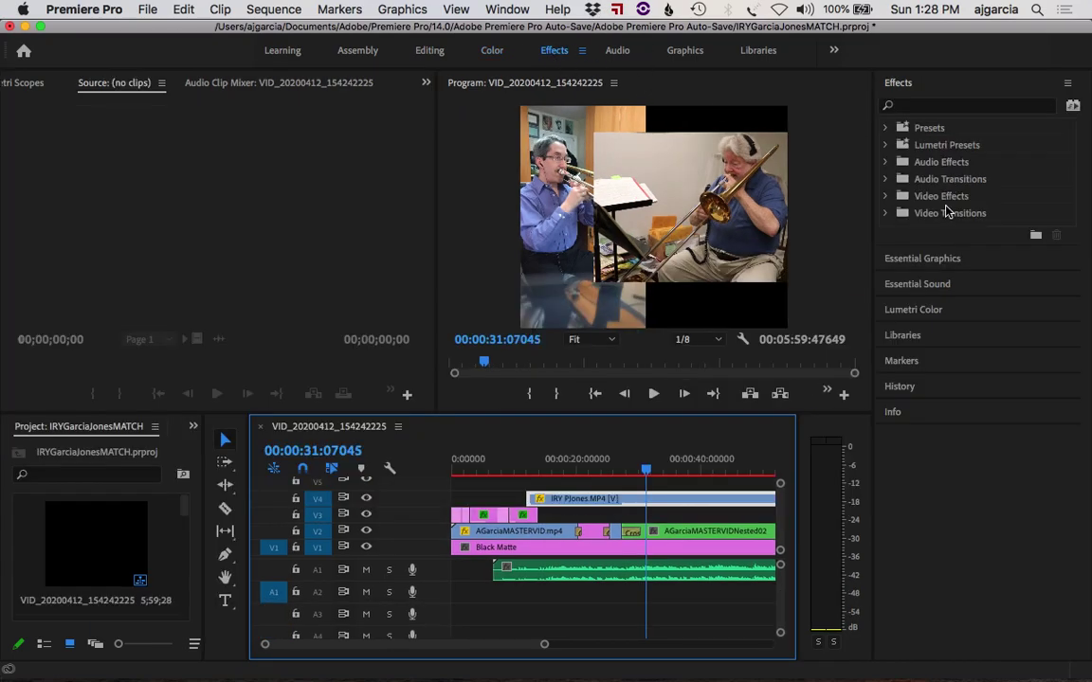
- Apply the Video Effects > Transform > Crop effect to the IRY PJones.MP4 clip on V4
click(942, 197)
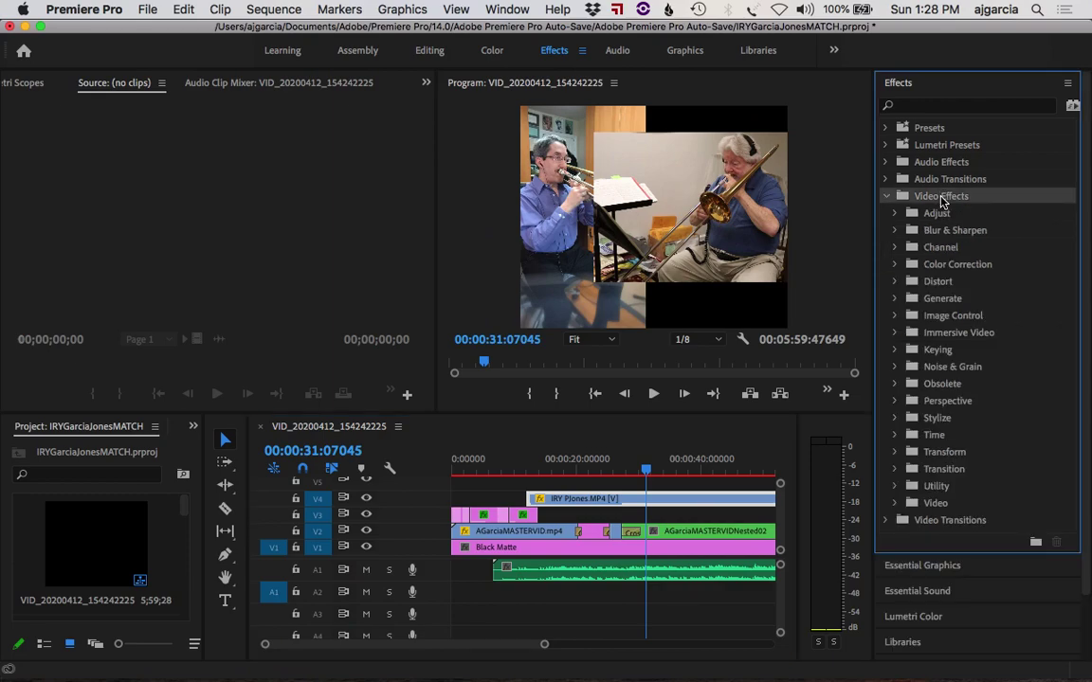
click(908, 453)
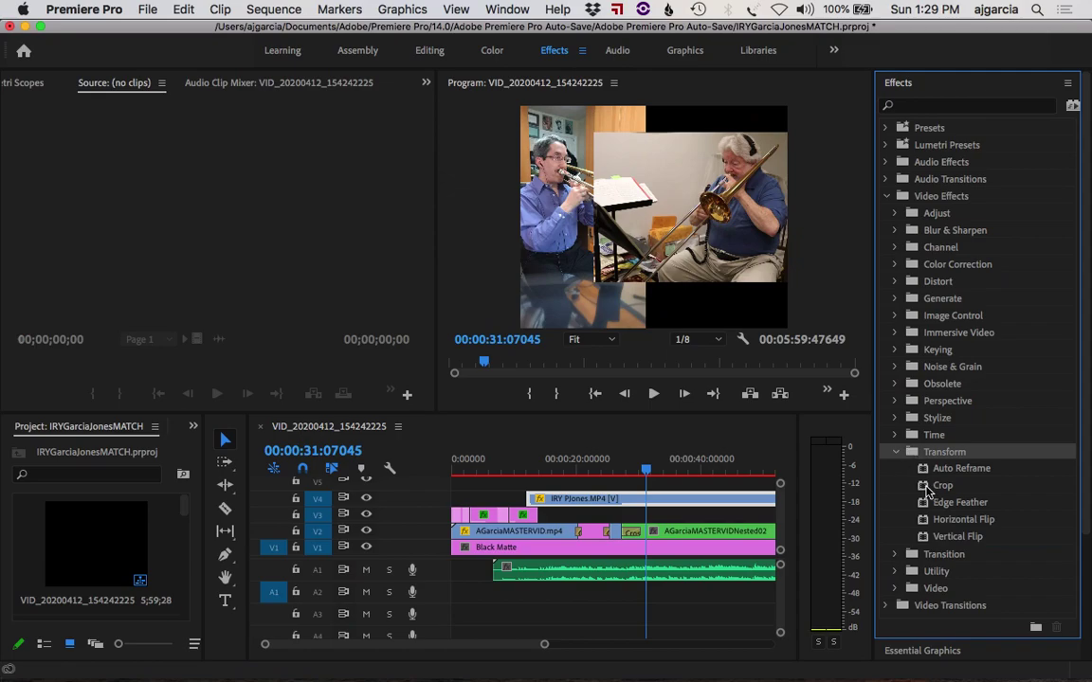
click(927, 486)
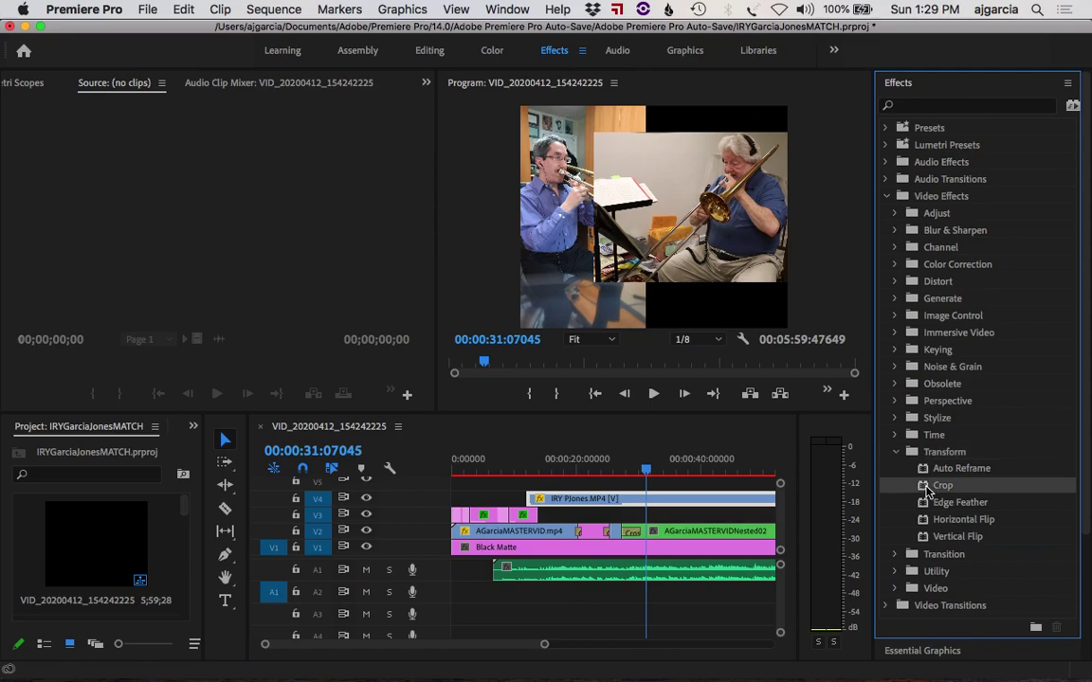
drag(927, 489, 561, 506)
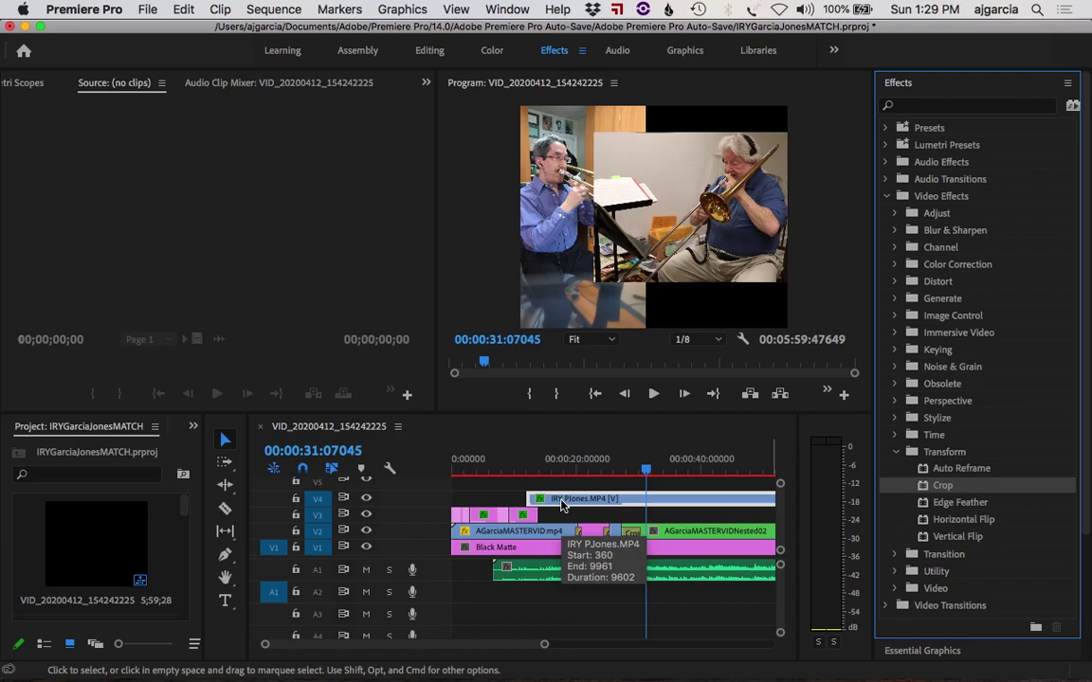
click(558, 503)
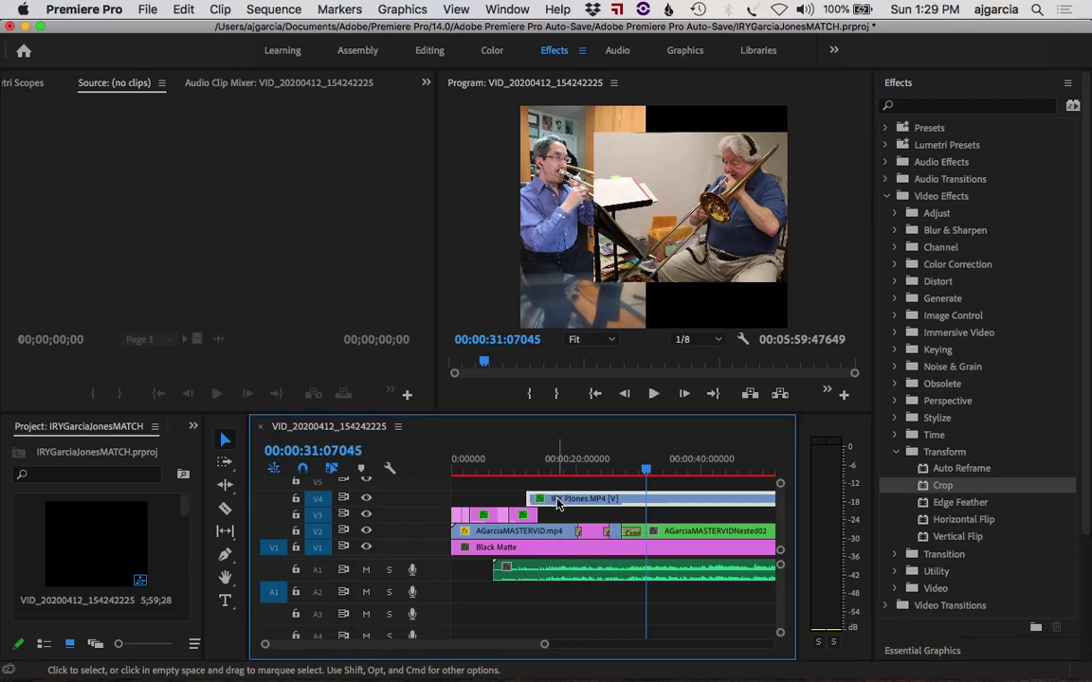
- In the Color workspace, set the clip's Crop Left to 51%
click(489, 51)
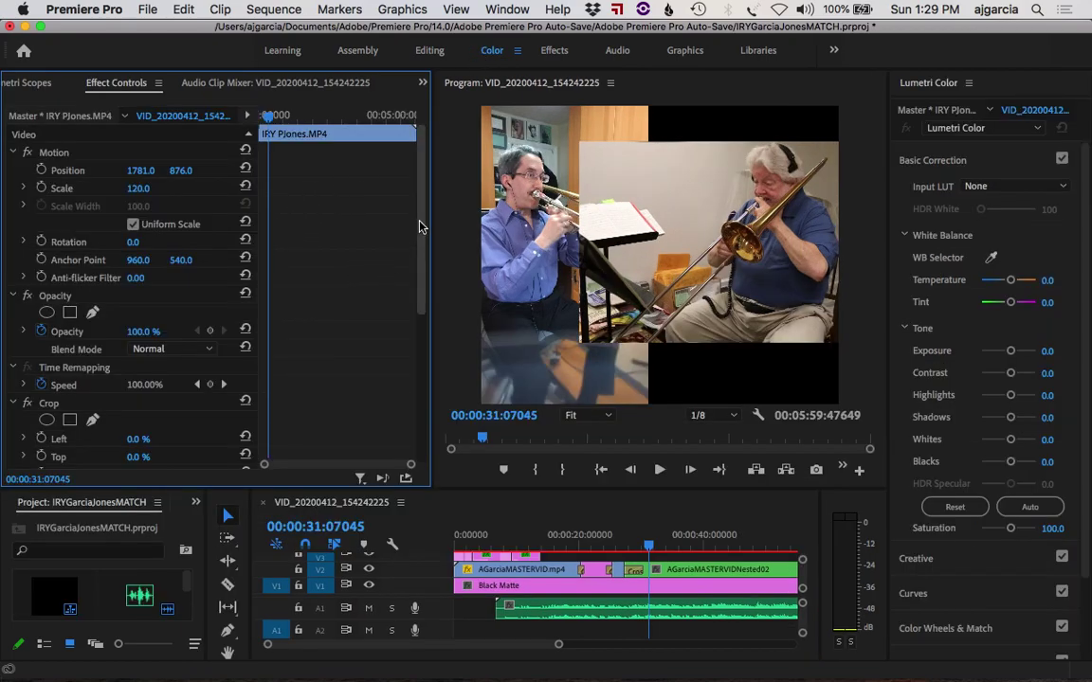
drag(420, 228, 443, 346)
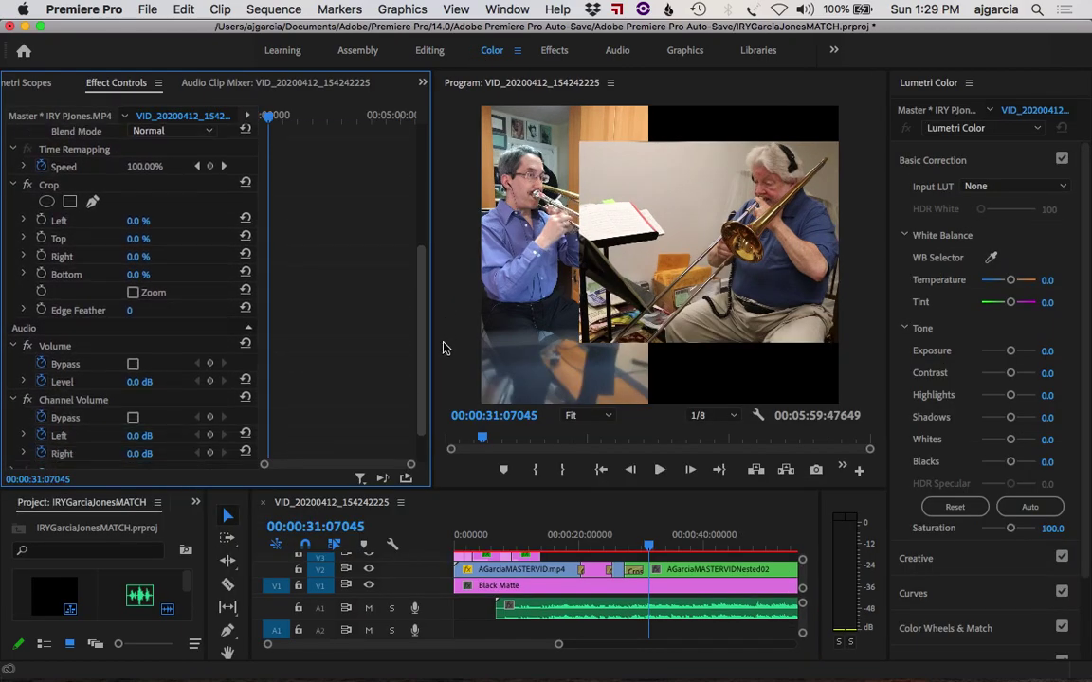
click(136, 221)
text(51)
key(Return)
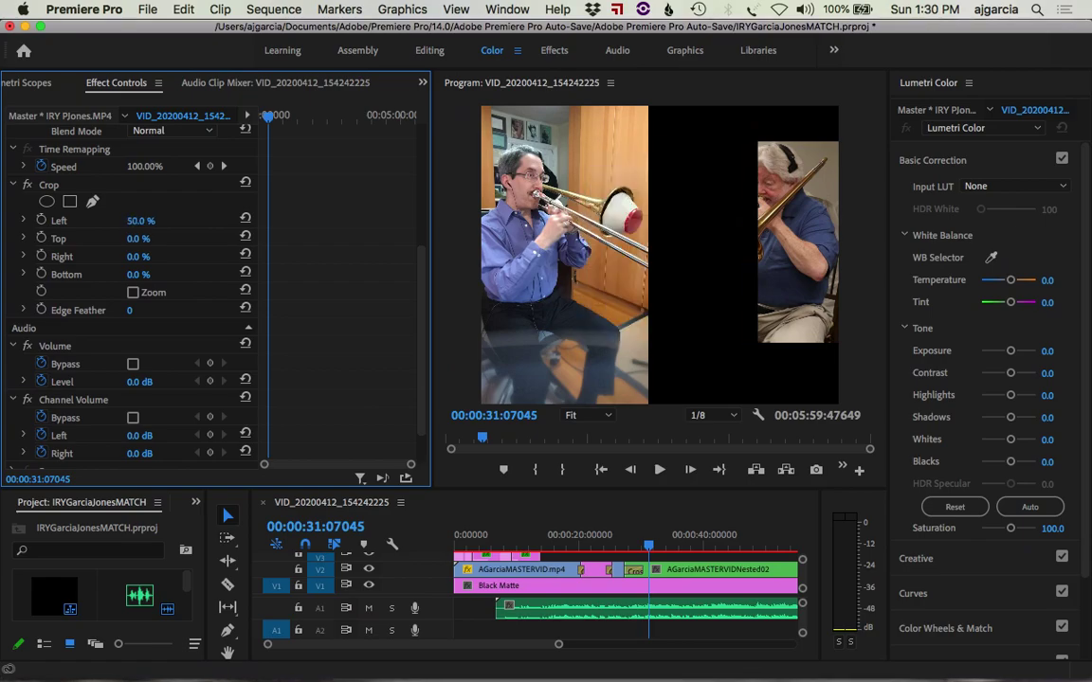
- Fine-tune Crop Left down to 22% and save the project
drag(136, 221, 109, 221)
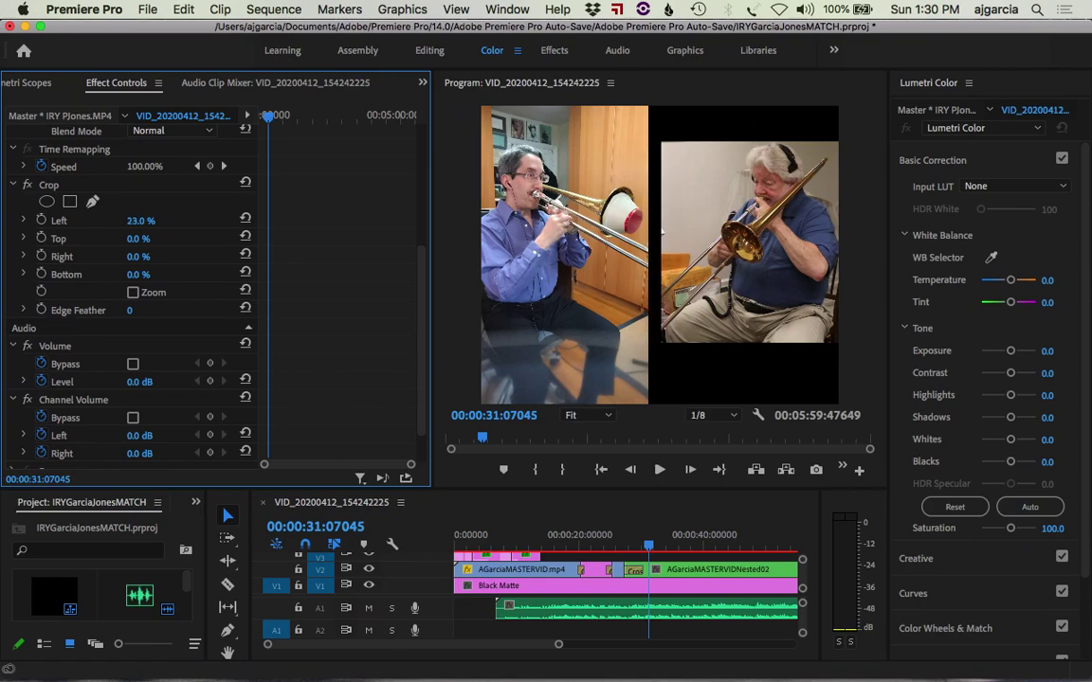
key(Down)
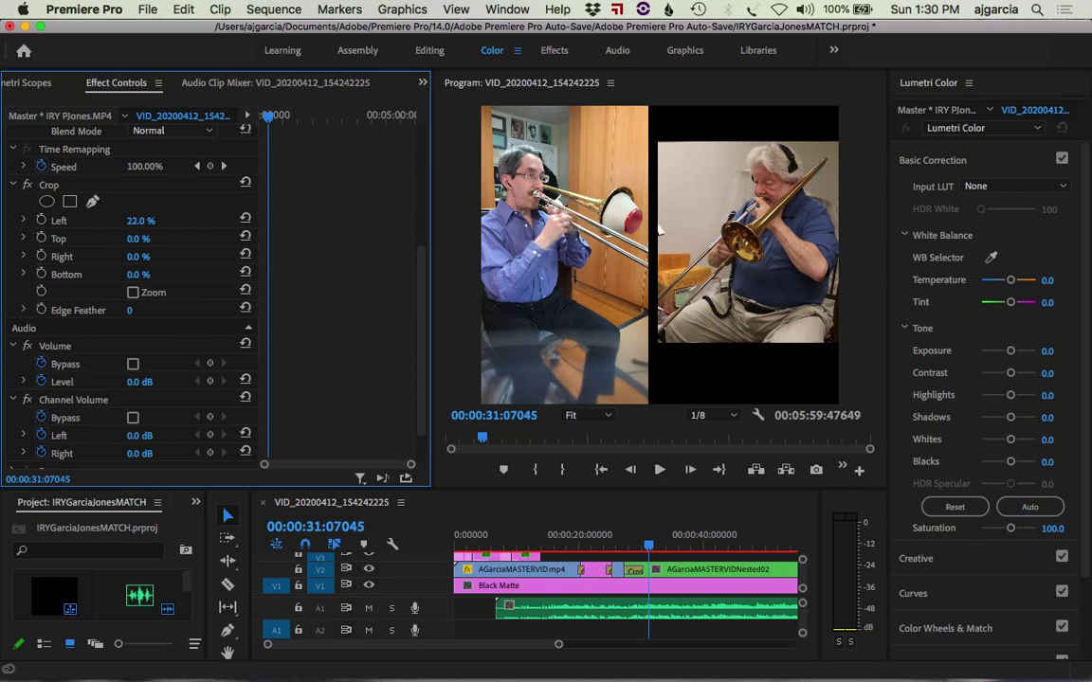
key(Up)
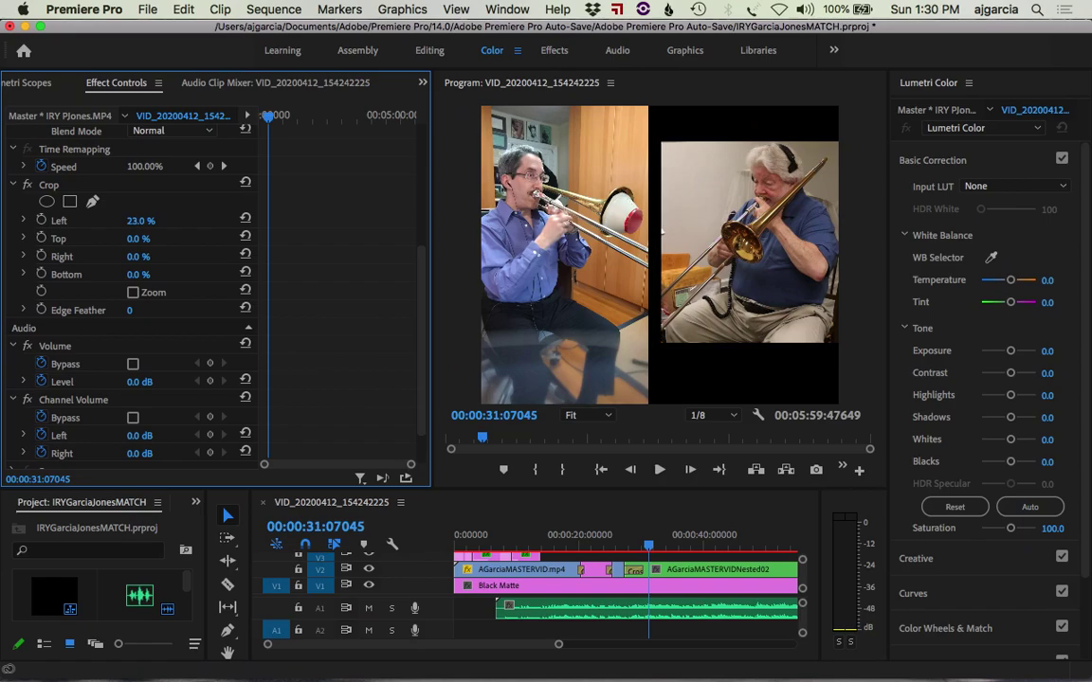
key(Down)
key(Down)
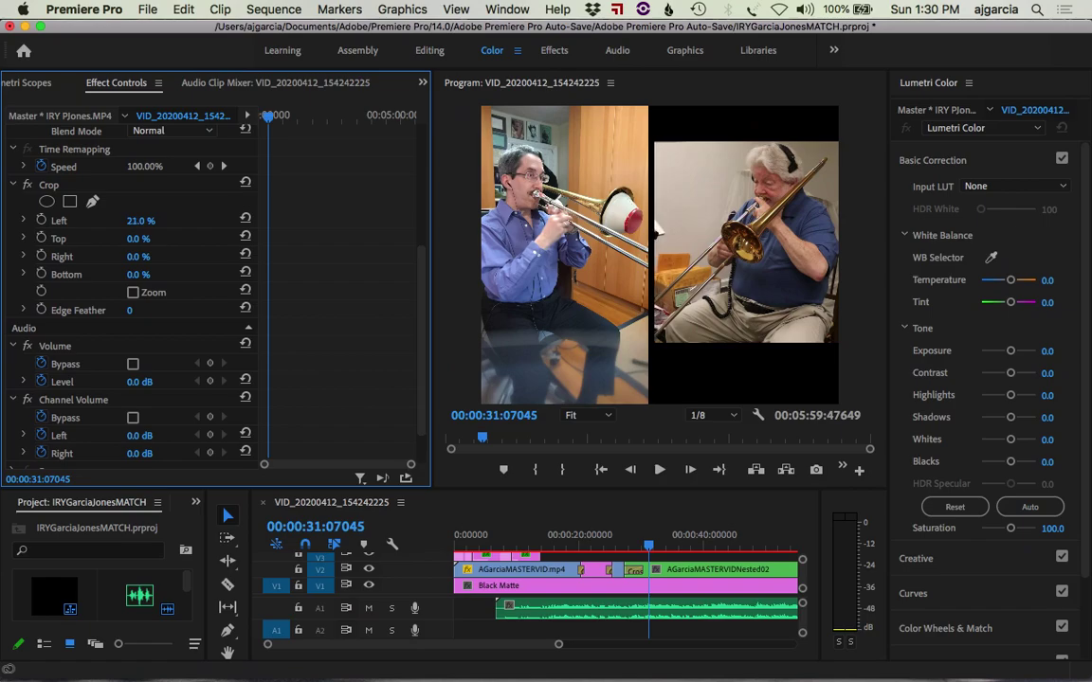
key(Up)
key(Up)
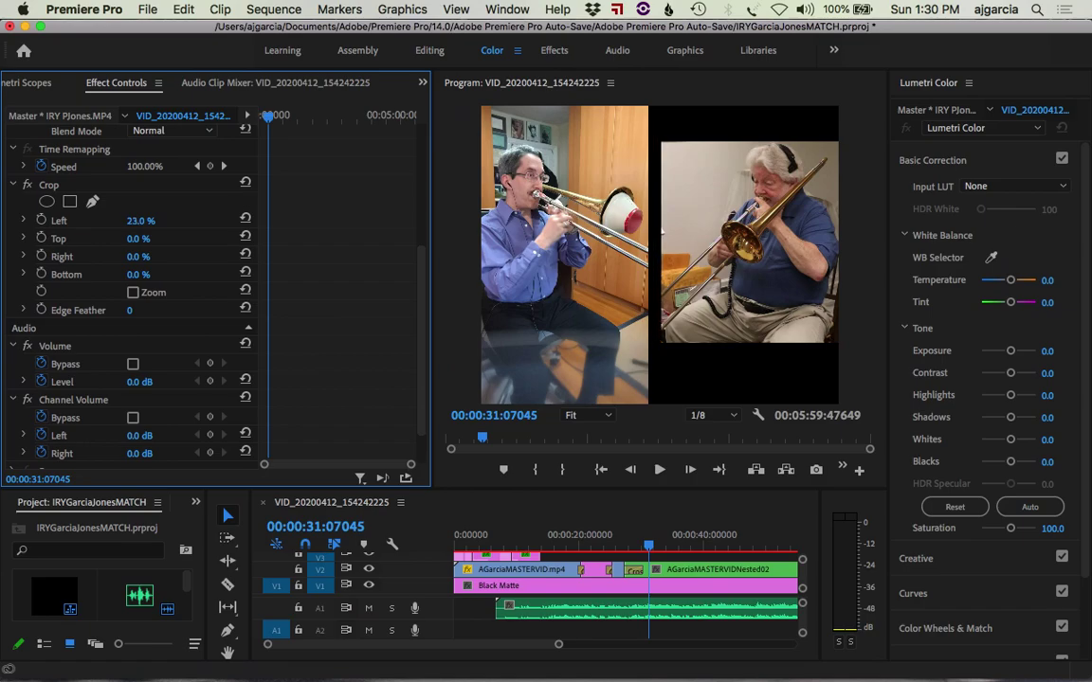
key(Down)
key(Down)
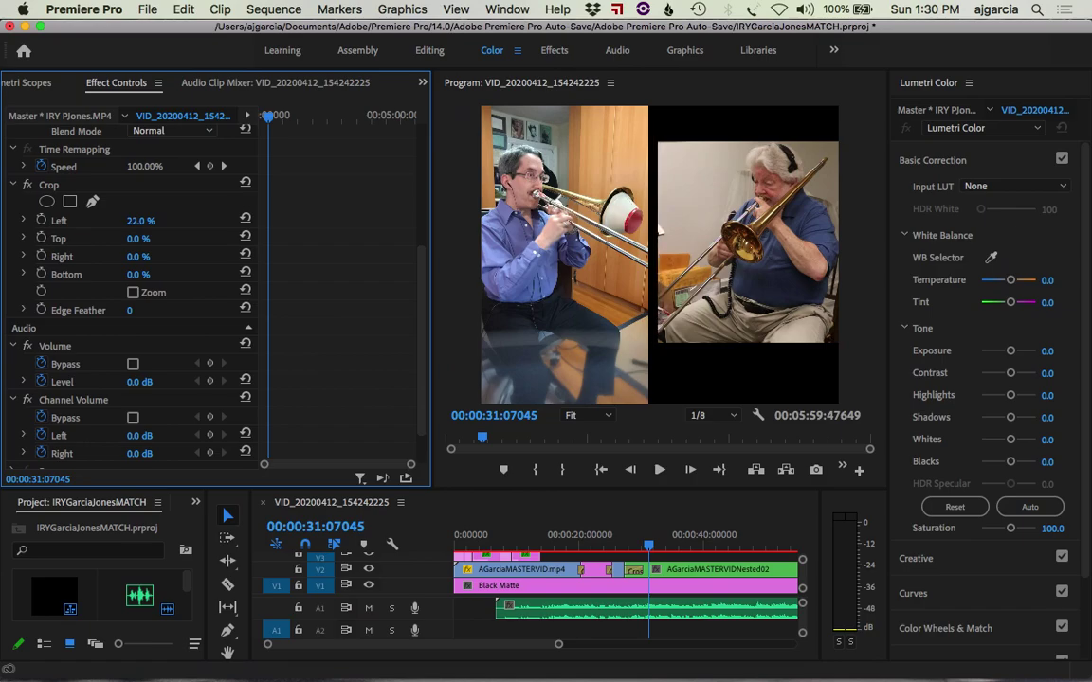
key(Up)
key(super+s)
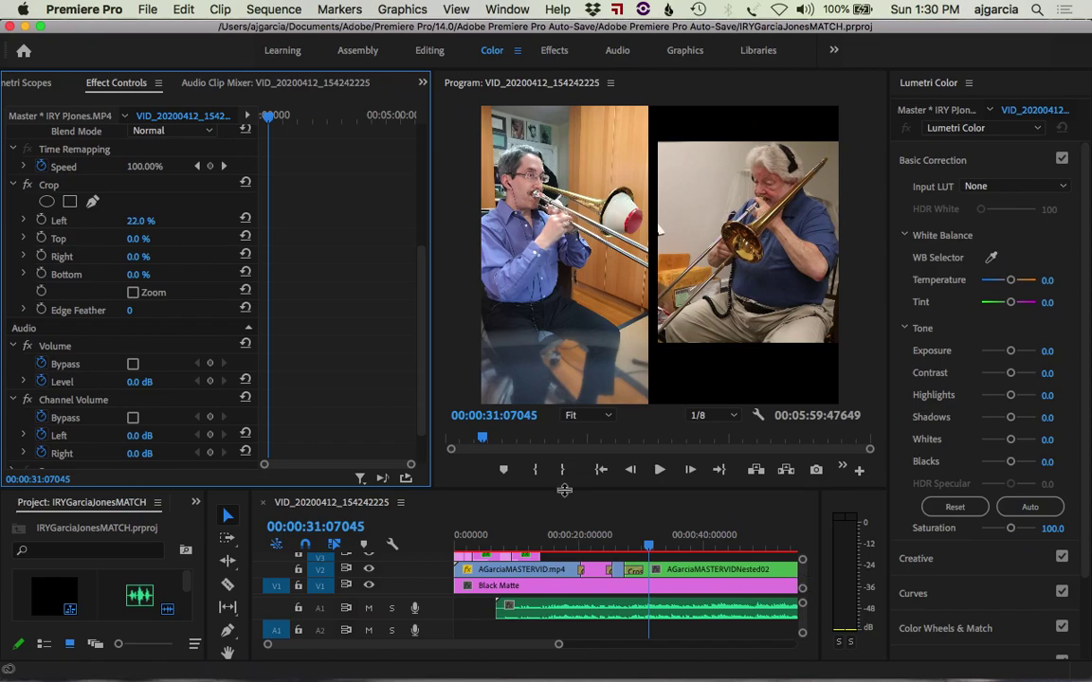
drag(557, 485, 557, 440)
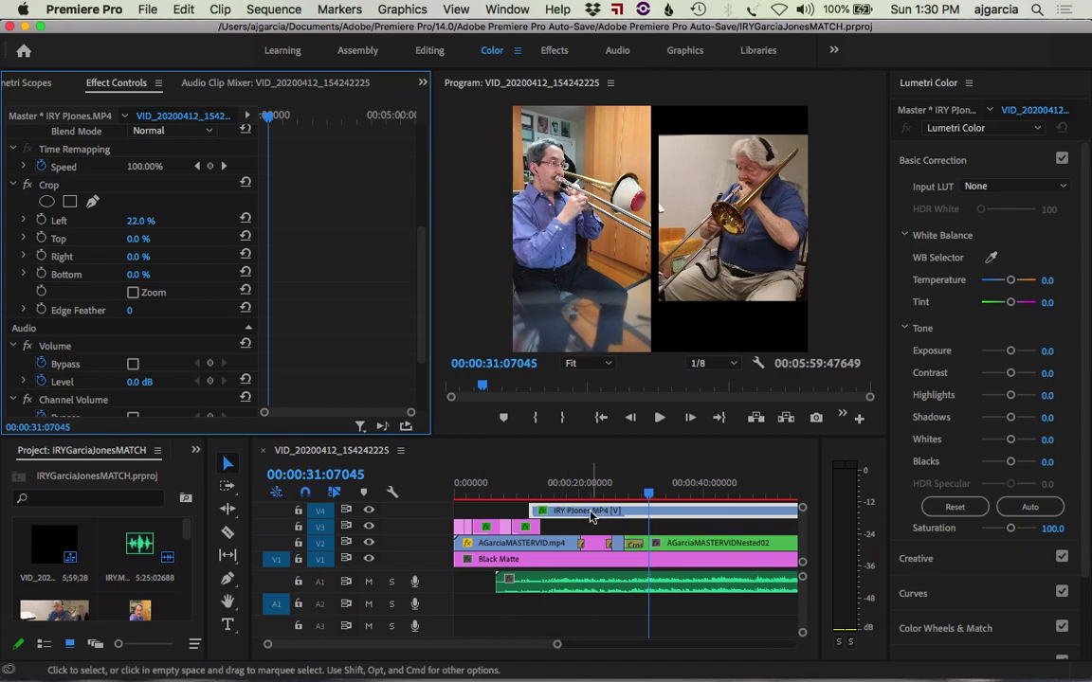
click(684, 512)
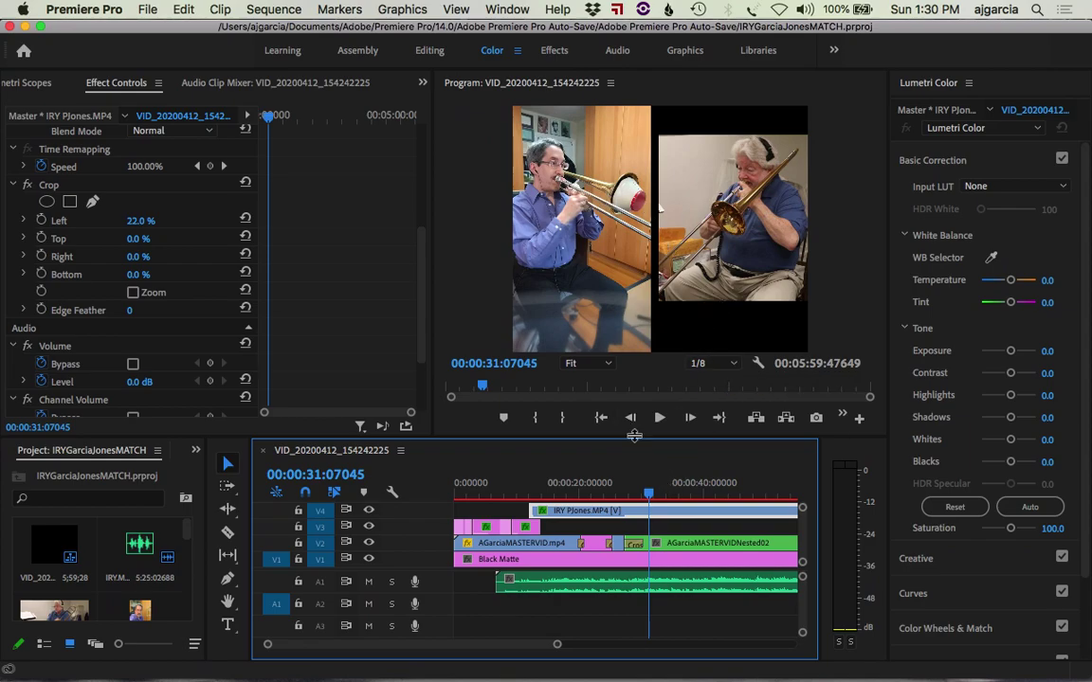
drag(635, 435, 645, 497)
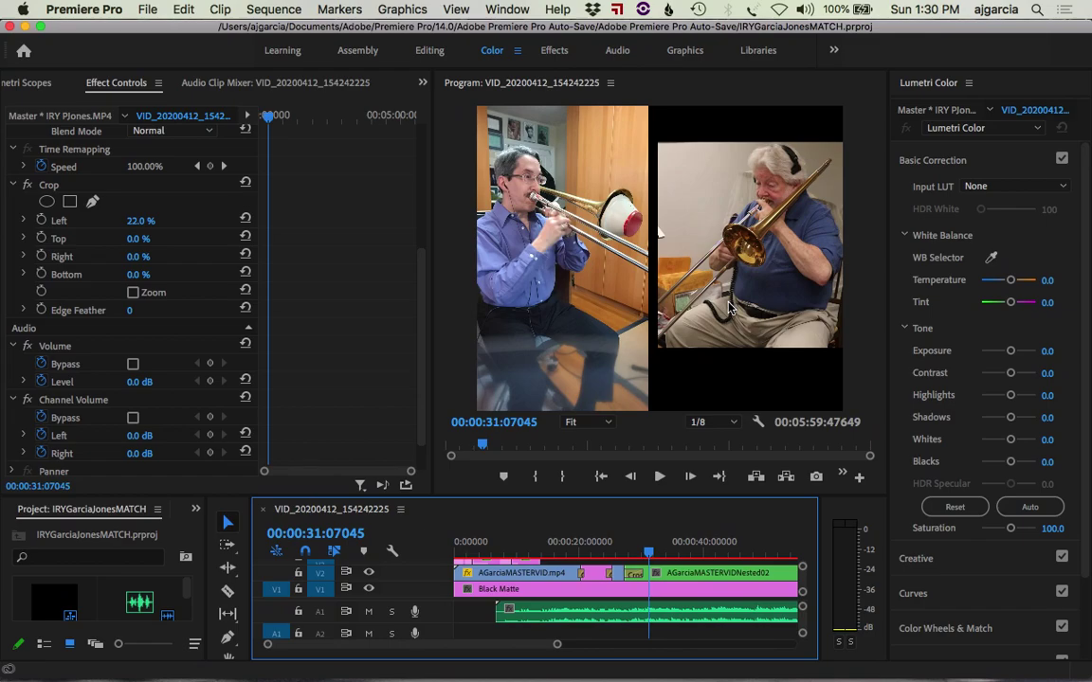
click(993, 258)
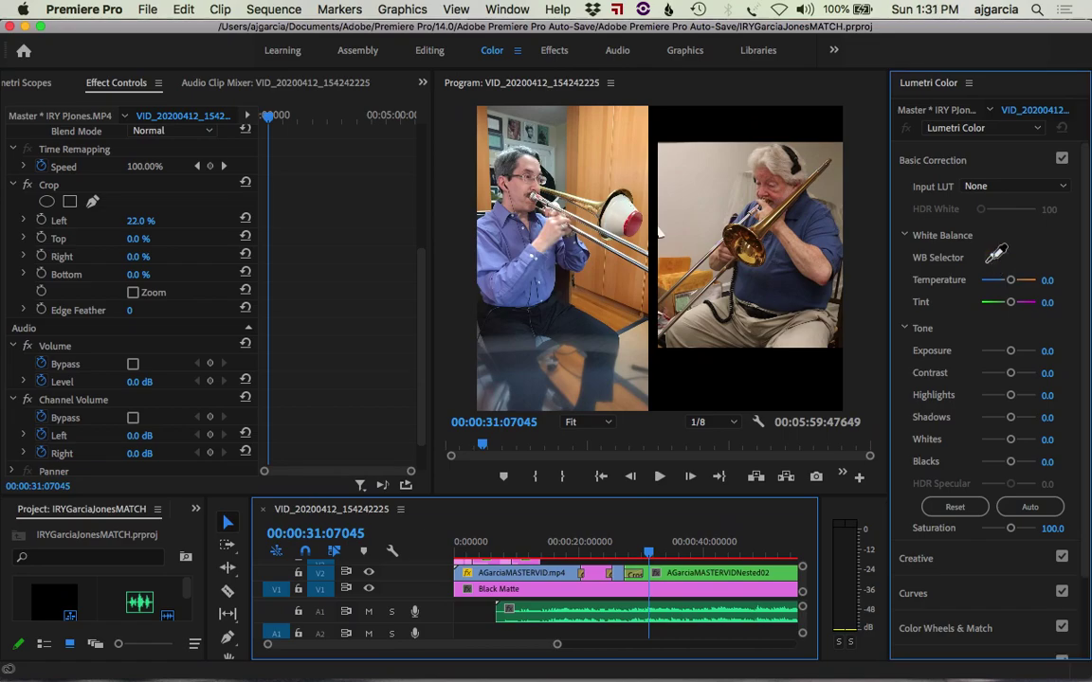
- White-balance off the white wall, raise contrast to 29.2 and try exposure 0.5
click(696, 168)
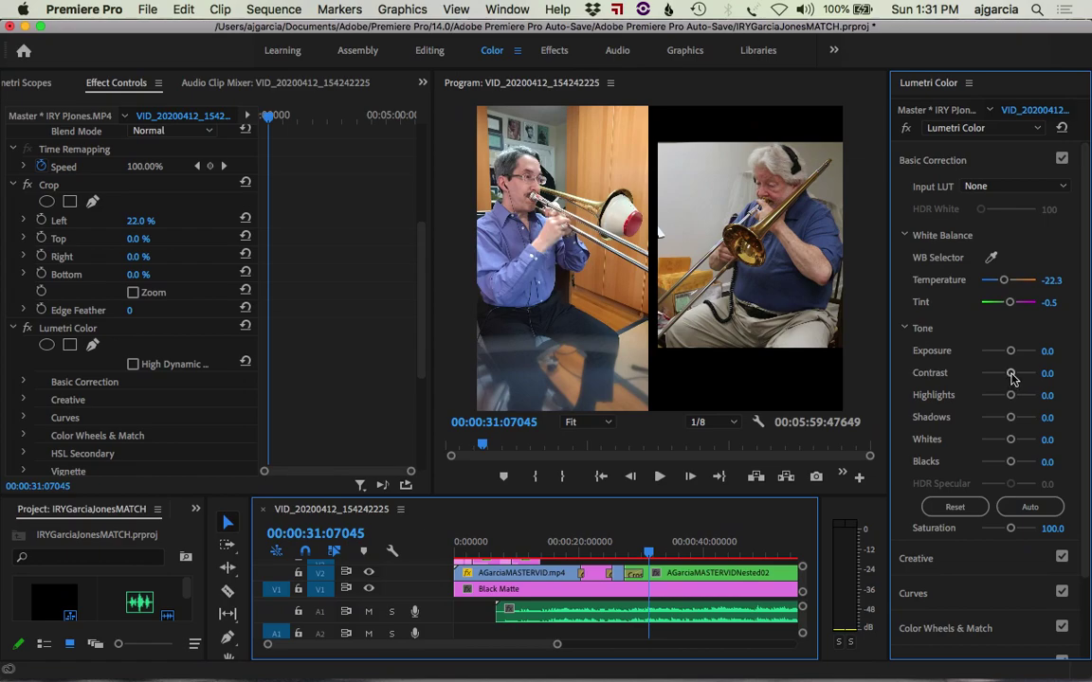
drag(1012, 377, 1012, 354)
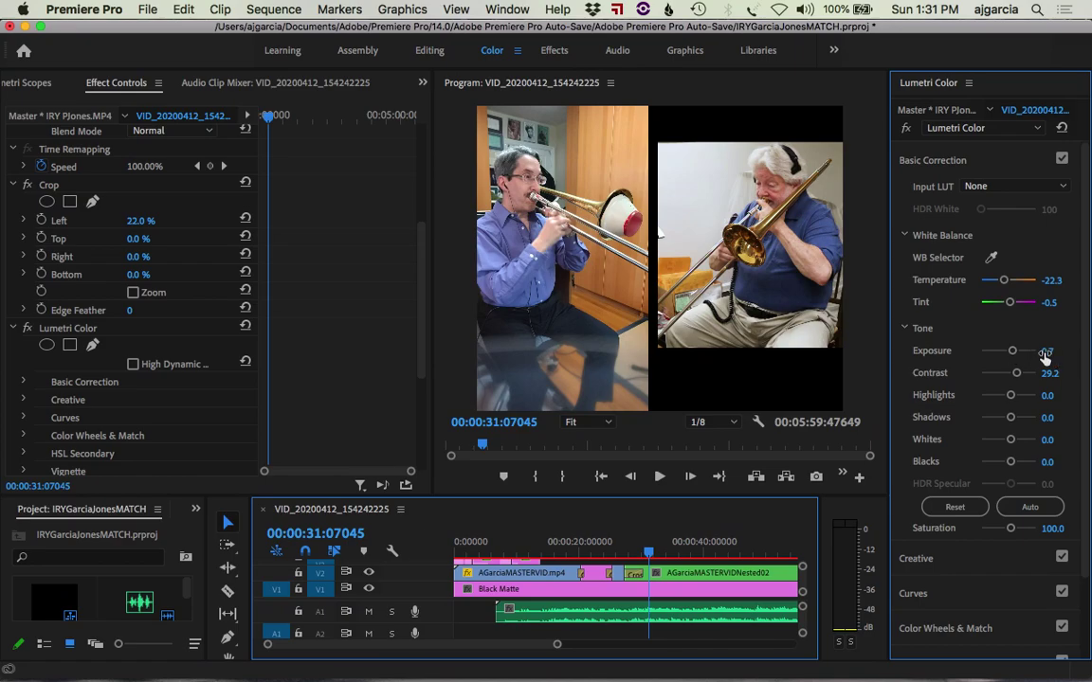
click(1054, 351)
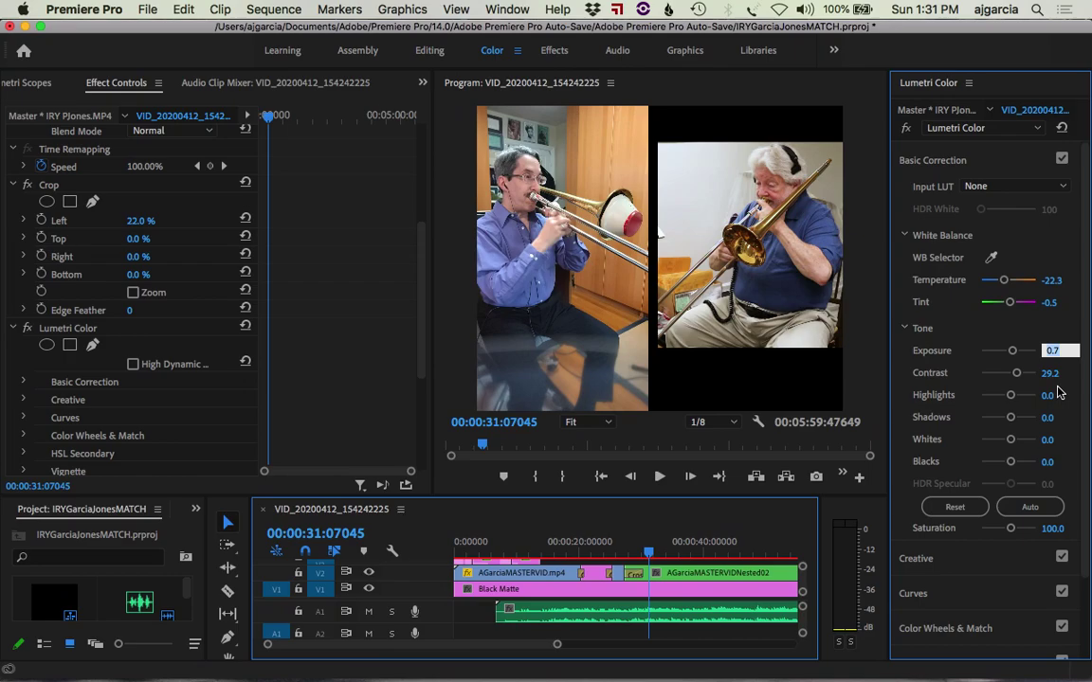
text(0.5)
key(Tab)
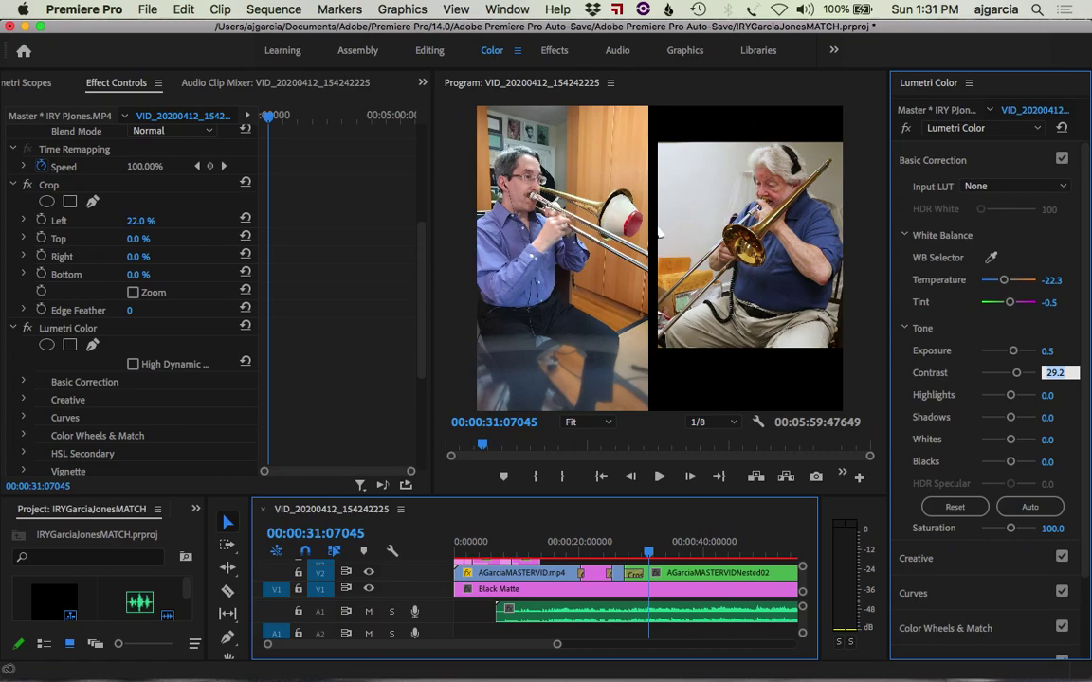
- Settle Lumetri exposure at 0.3 and brighten the shadows
click(1050, 351)
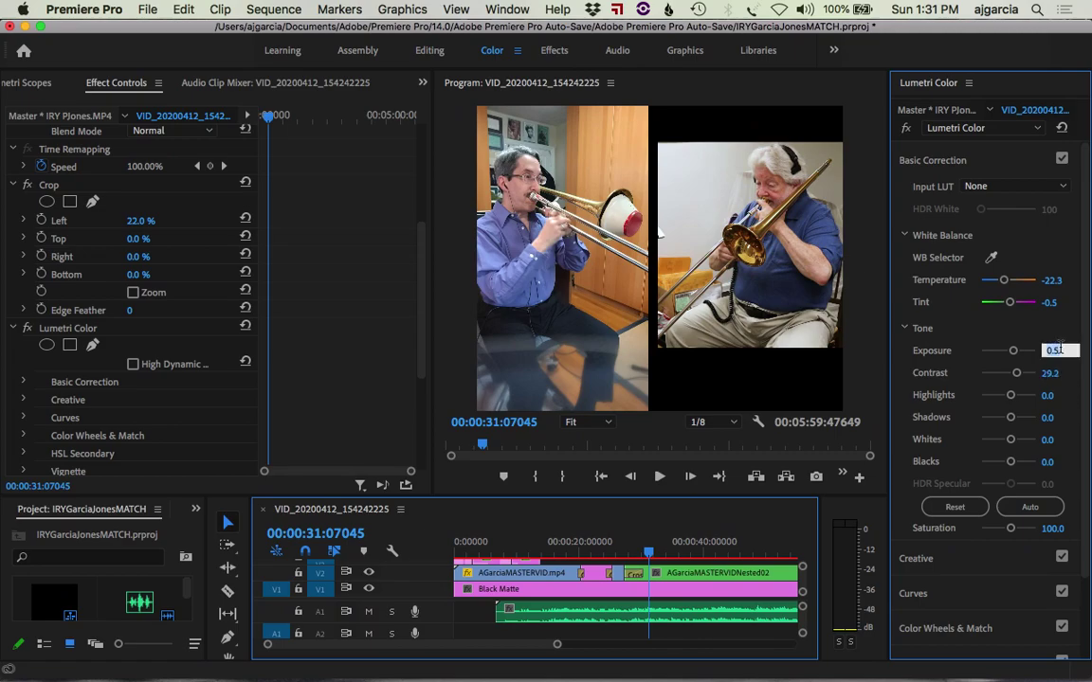
text(0.2)
key(Tab)
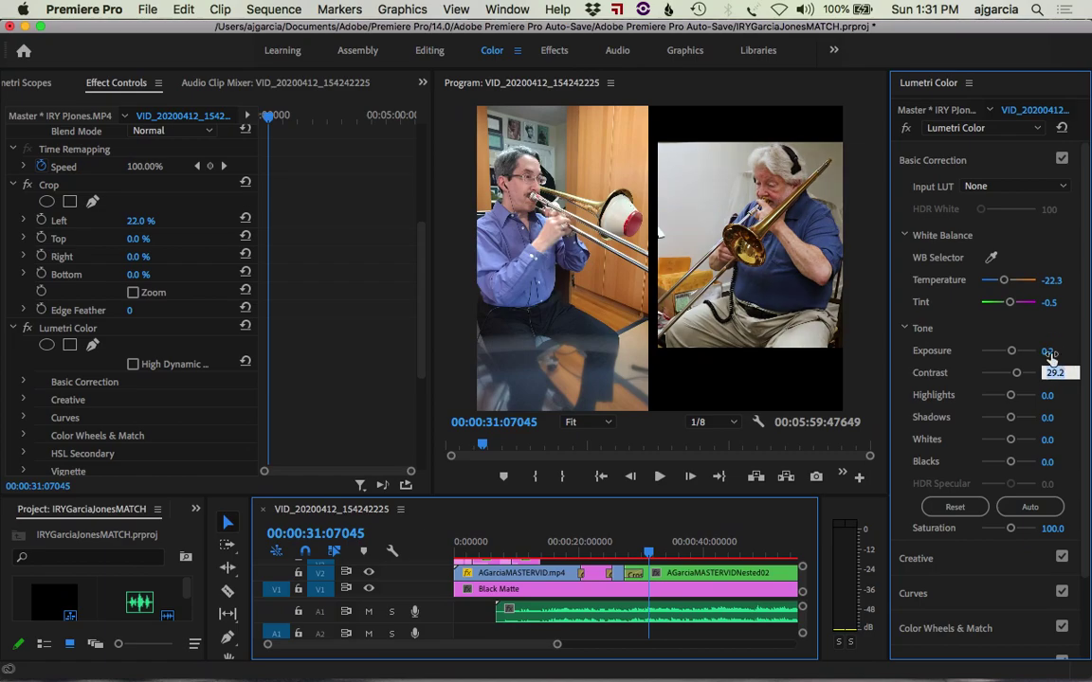
click(1050, 352)
text(0.3)
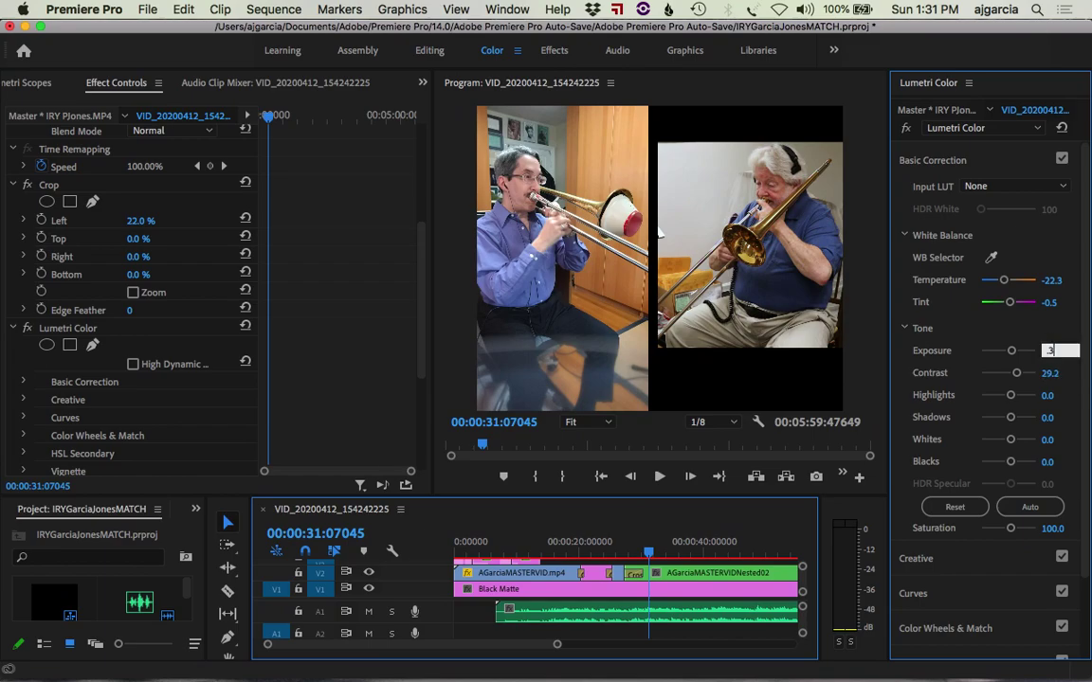
key(Tab)
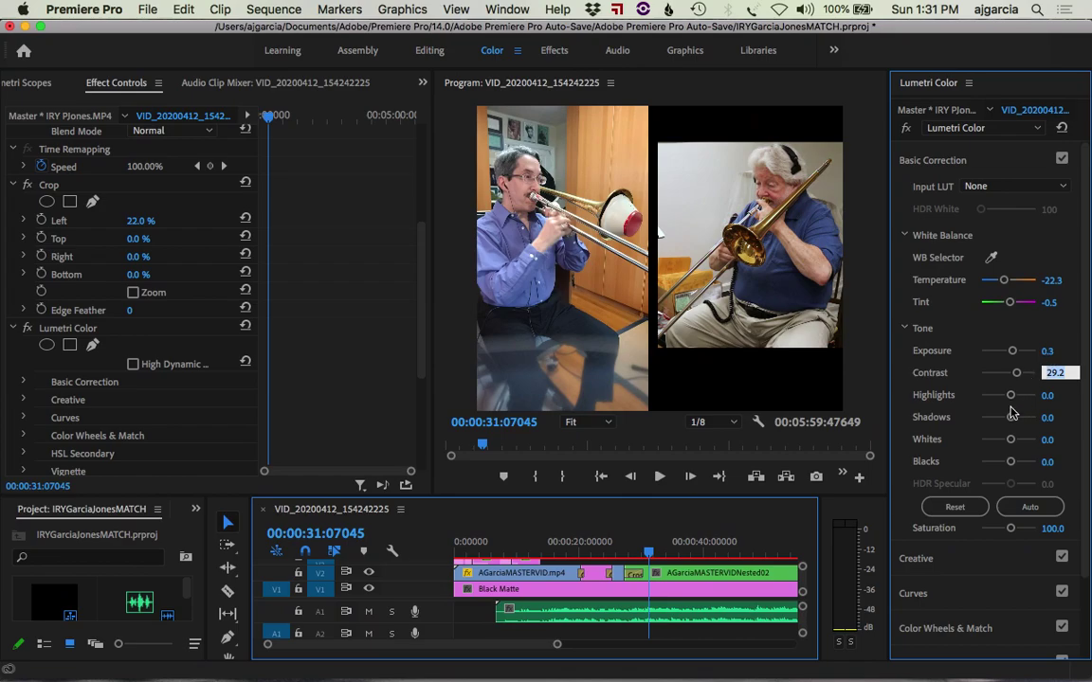
mouse_move(1010, 418)
mouse_down()
mouse_move(996, 427)
mouse_move(1009, 428)
mouse_up()
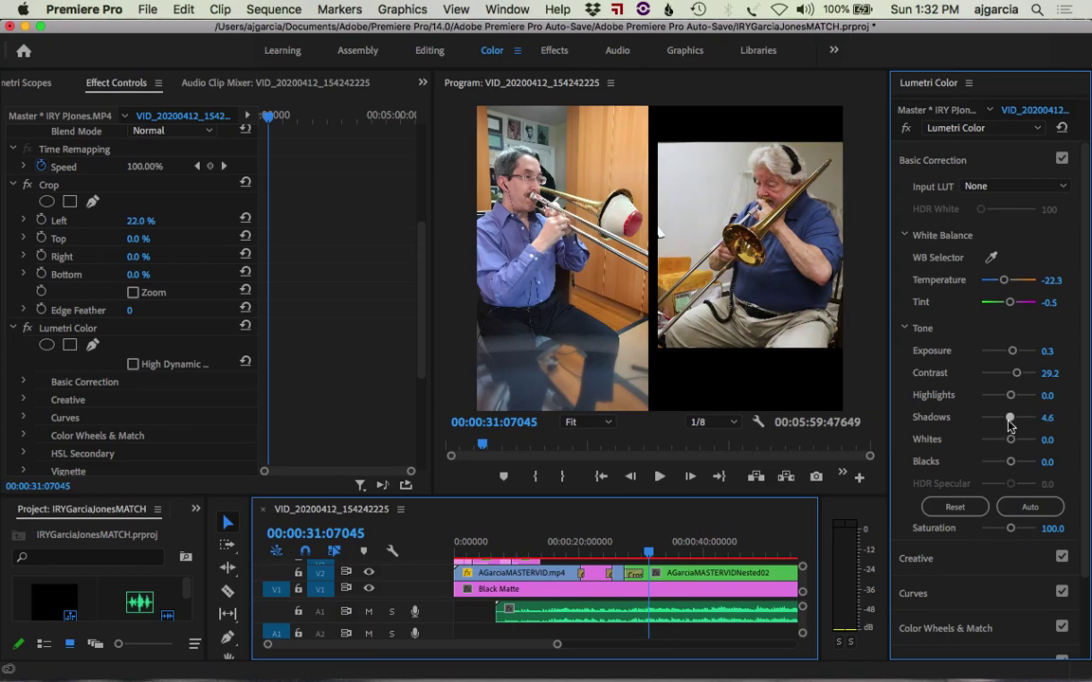
- Nudge the trombonist clip's Lumetri Shadows slider until it settles at -1.5
drag(1009, 426, 1007, 428)
drag(1007, 427, 1007, 428)
- Settle Lumetri Highlights at -1.5 and enlarge the Program monitor by shrinking the timeline
mouse_move(1011, 395)
mouse_down()
mouse_move(1031, 395)
mouse_move(1008, 399)
mouse_up()
drag(1009, 399, 1009, 399)
drag(1007, 399, 1010, 398)
drag(1010, 398, 1008, 398)
drag(706, 496, 566, 606)
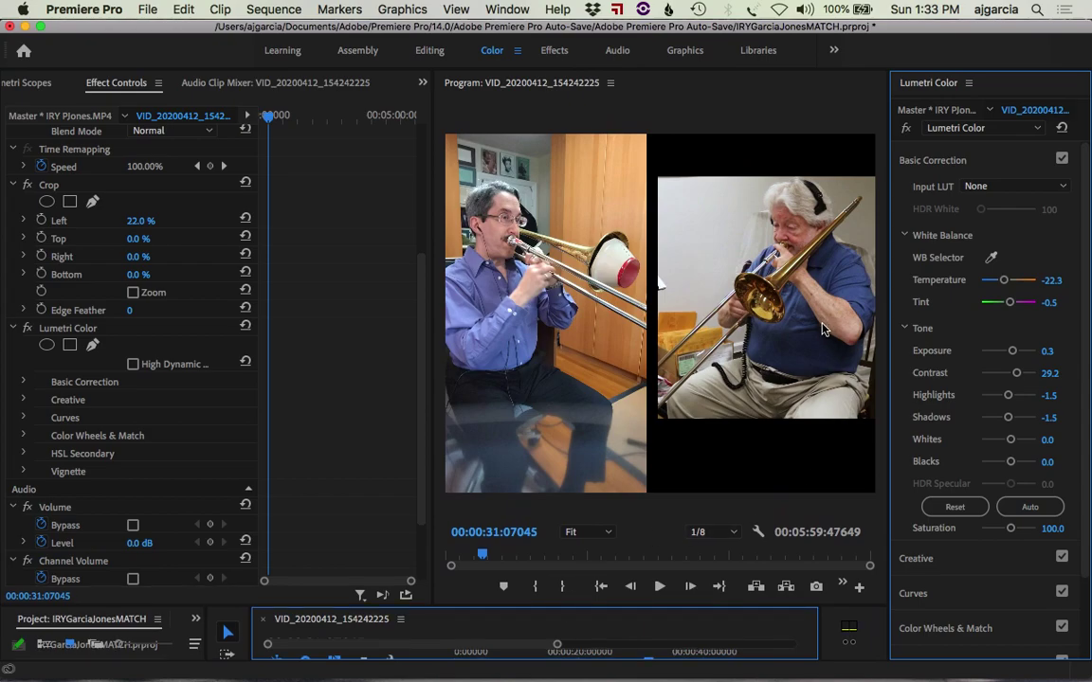
- Set the Program monitor zoom to 100%, leaving playback resolution unchanged
click(699, 532)
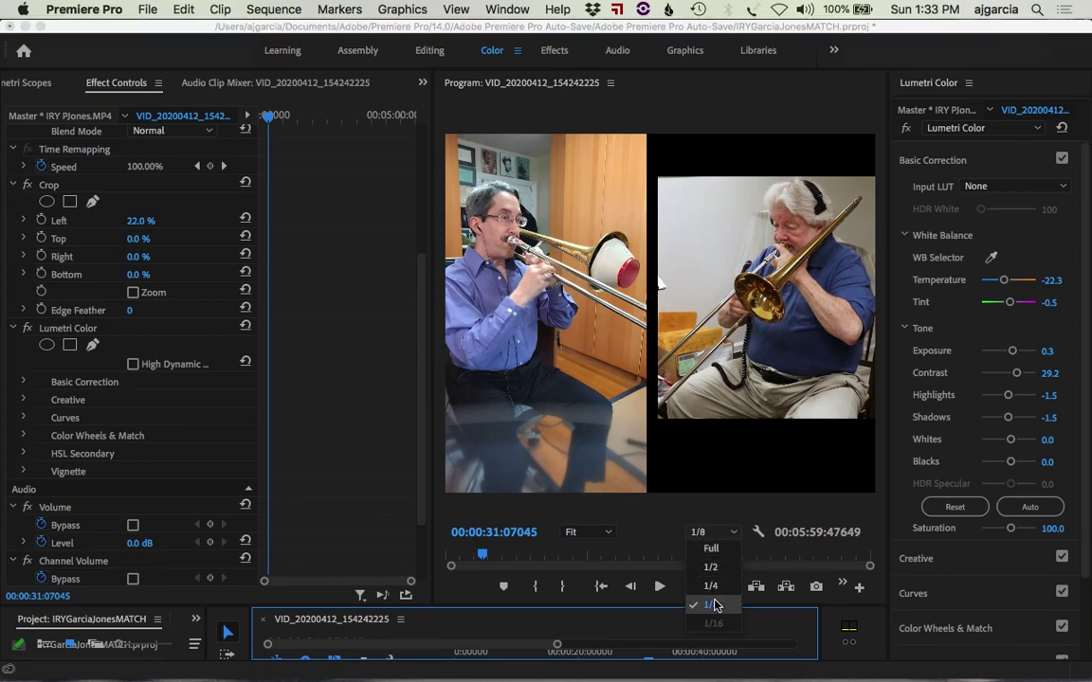
click(607, 538)
click(580, 534)
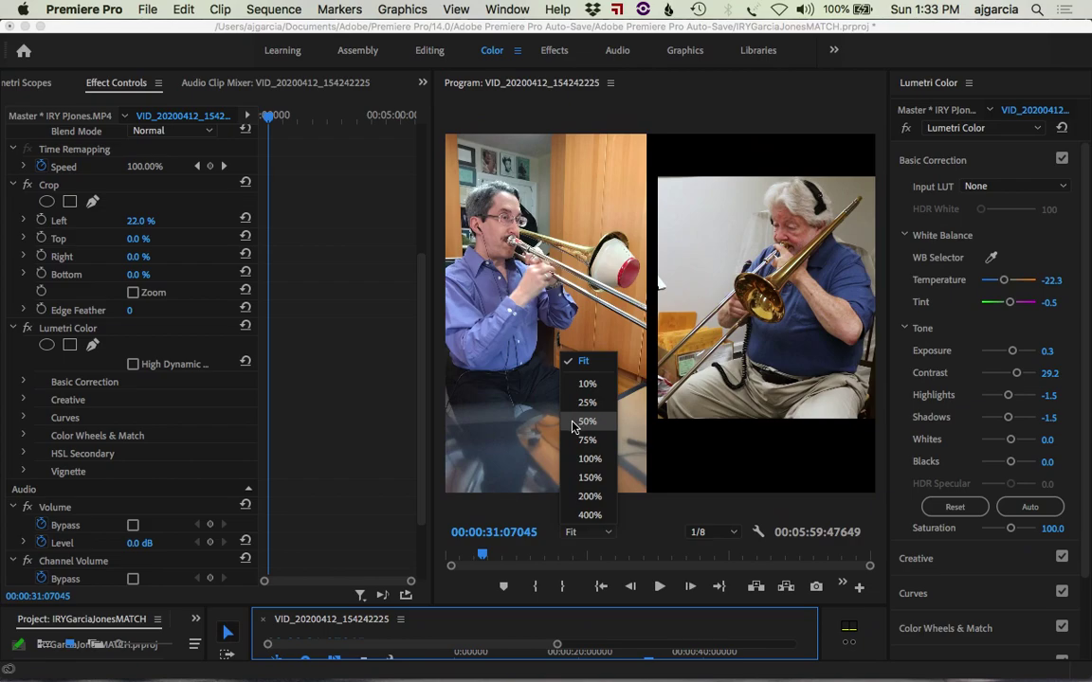
click(588, 460)
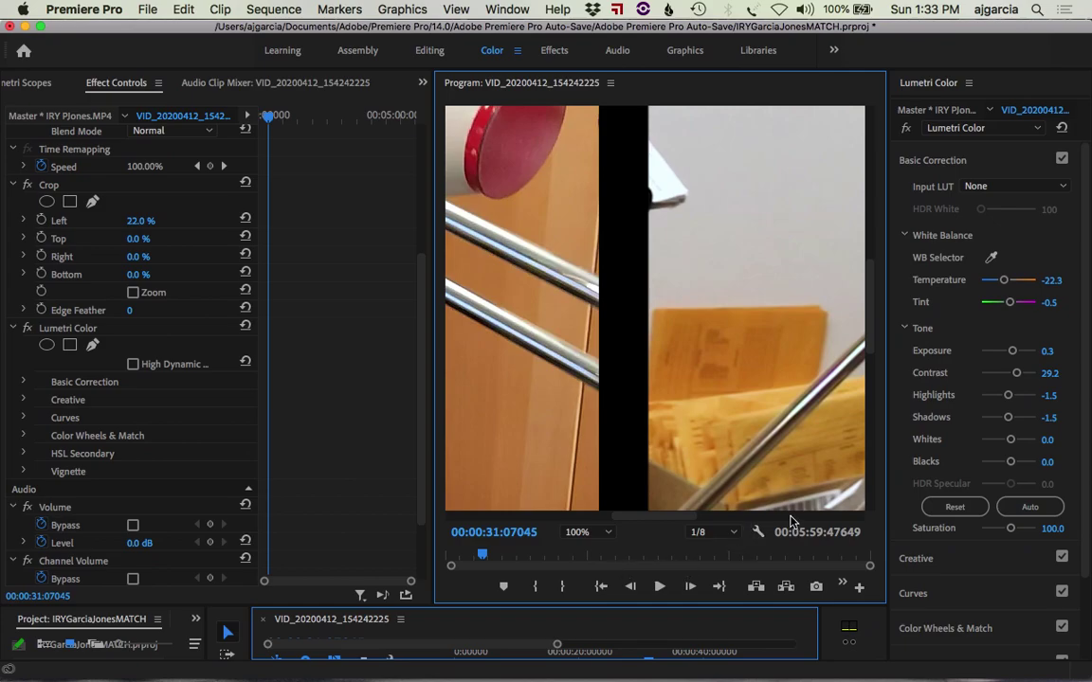
- Pan across both trombonists at 100% to inspect detail, then return to the Effects workspace
drag(616, 519, 534, 522)
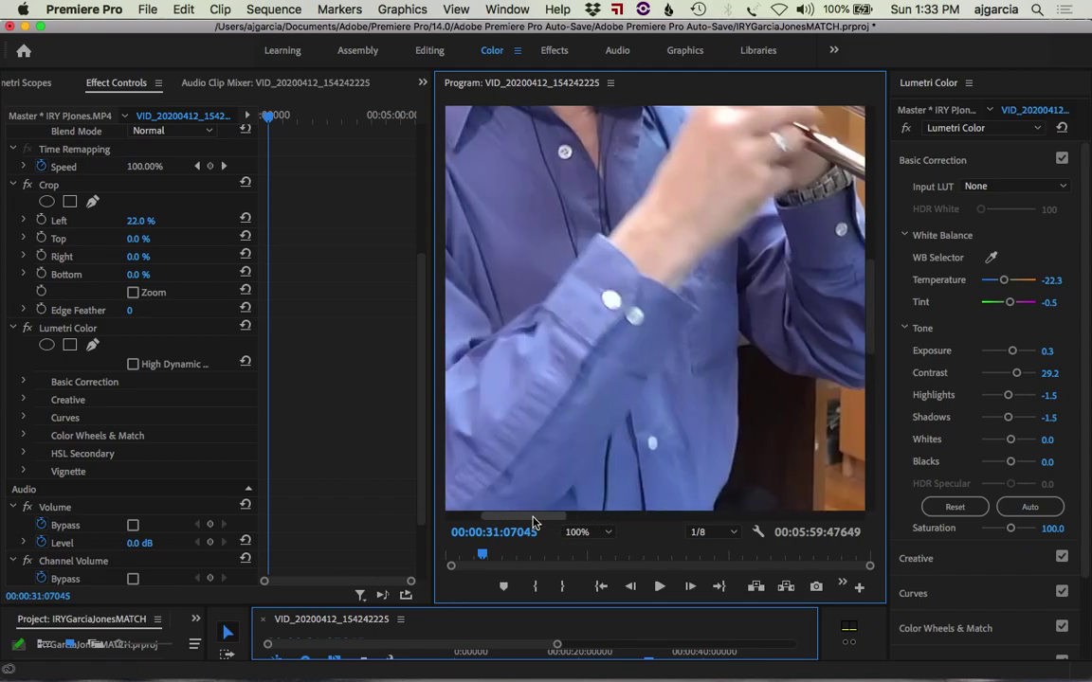
drag(533, 522, 794, 507)
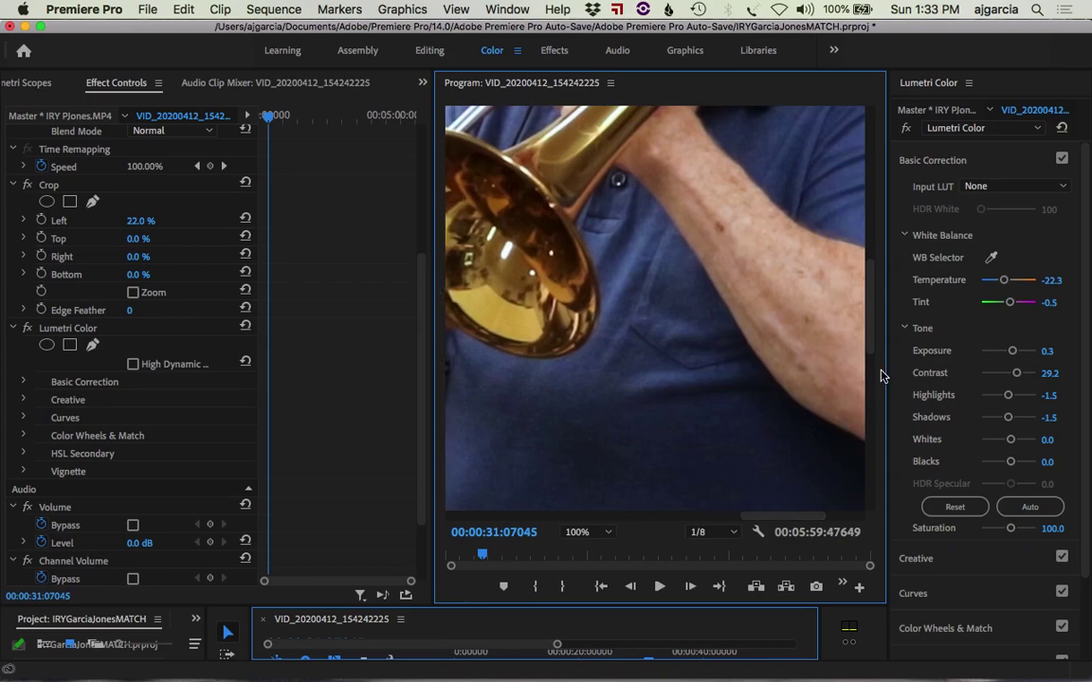
drag(870, 329, 864, 256)
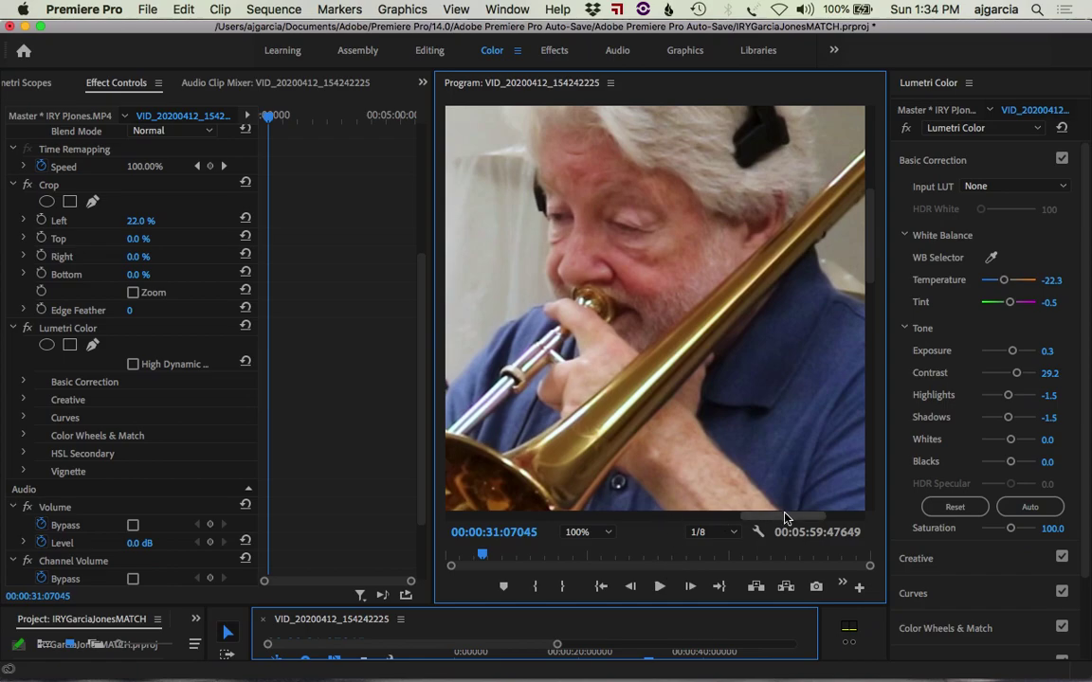
drag(785, 517, 770, 489)
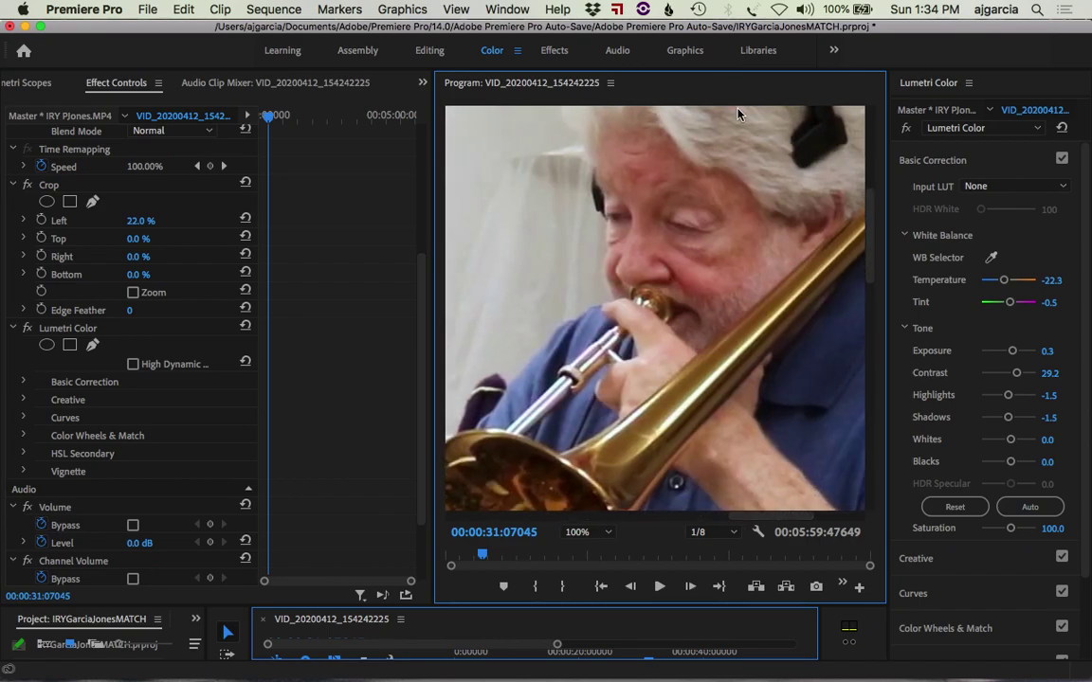
click(553, 53)
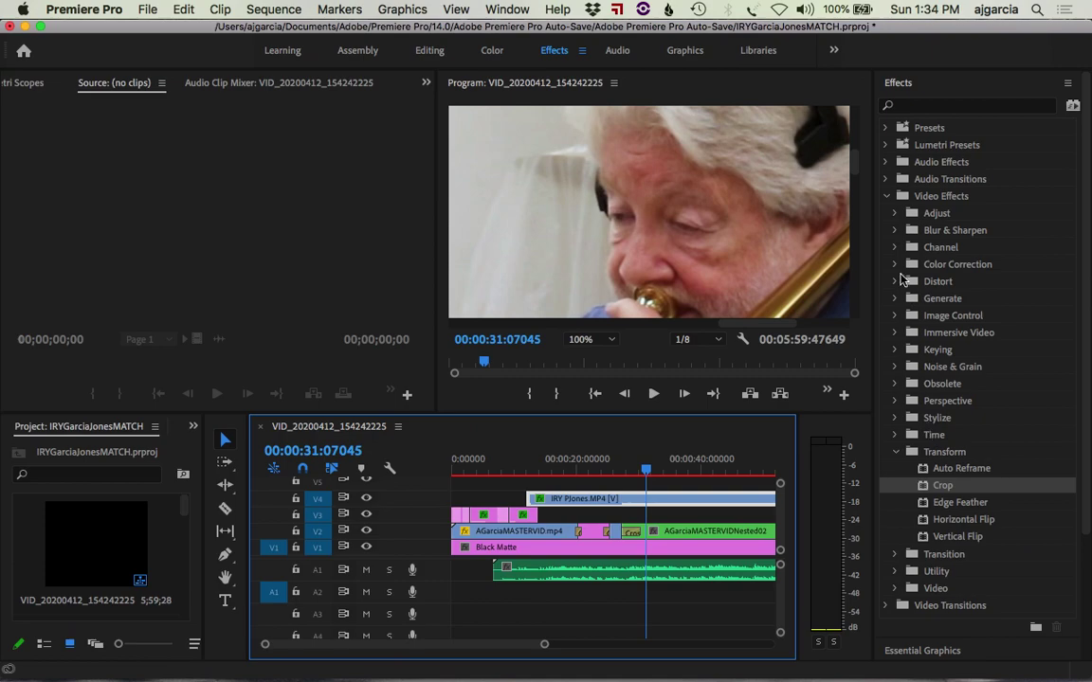
- Apply Blur & Sharpen's Unsharp Mask to the V4 IRY PJones.MP4 clip, then return to the Color workspace
click(911, 231)
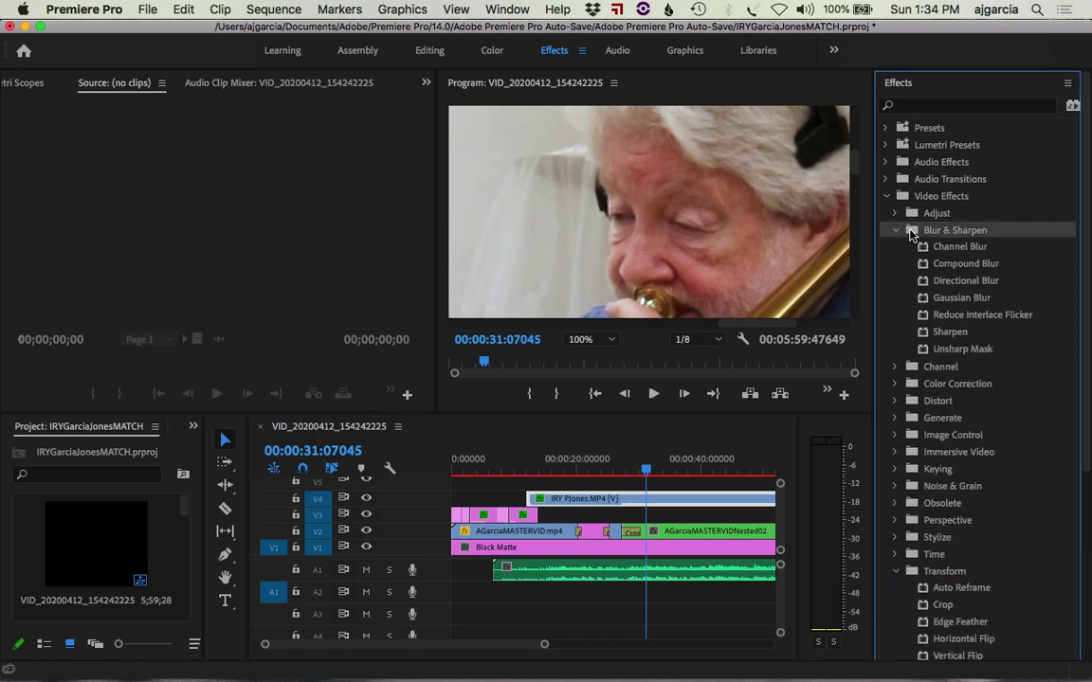
click(924, 334)
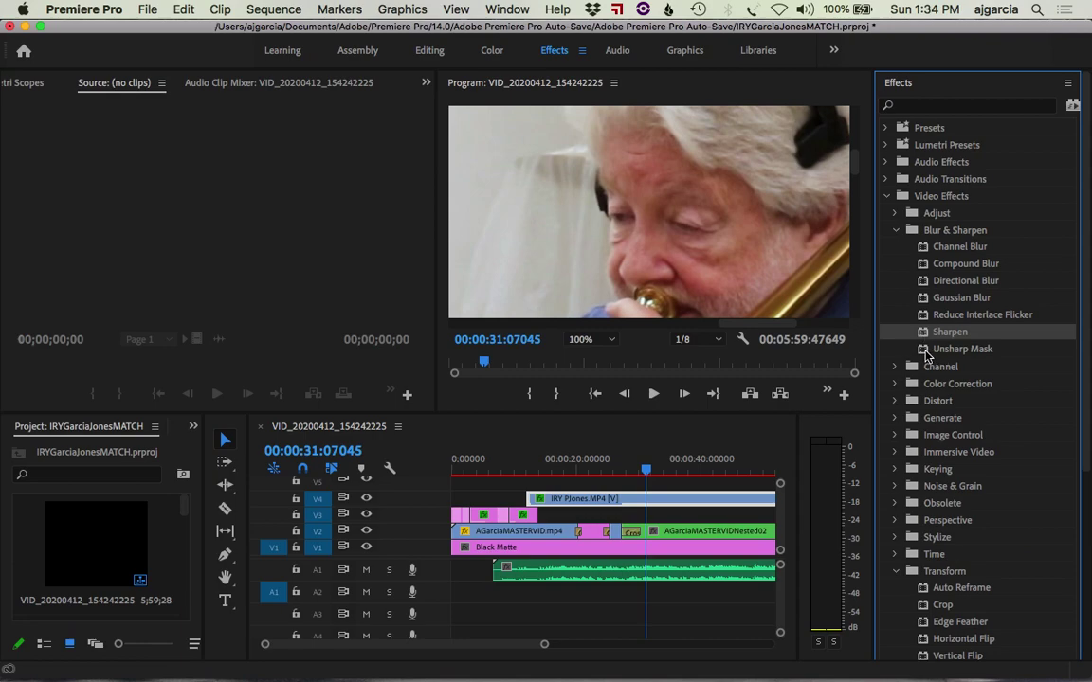
click(927, 351)
drag(927, 353, 595, 507)
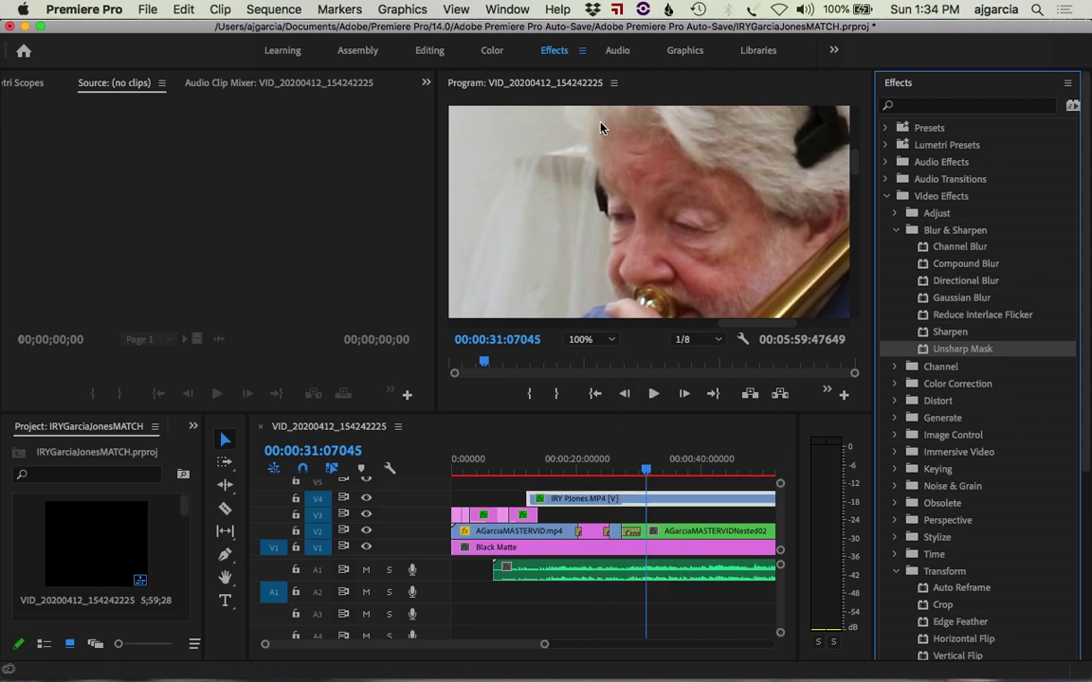
click(490, 49)
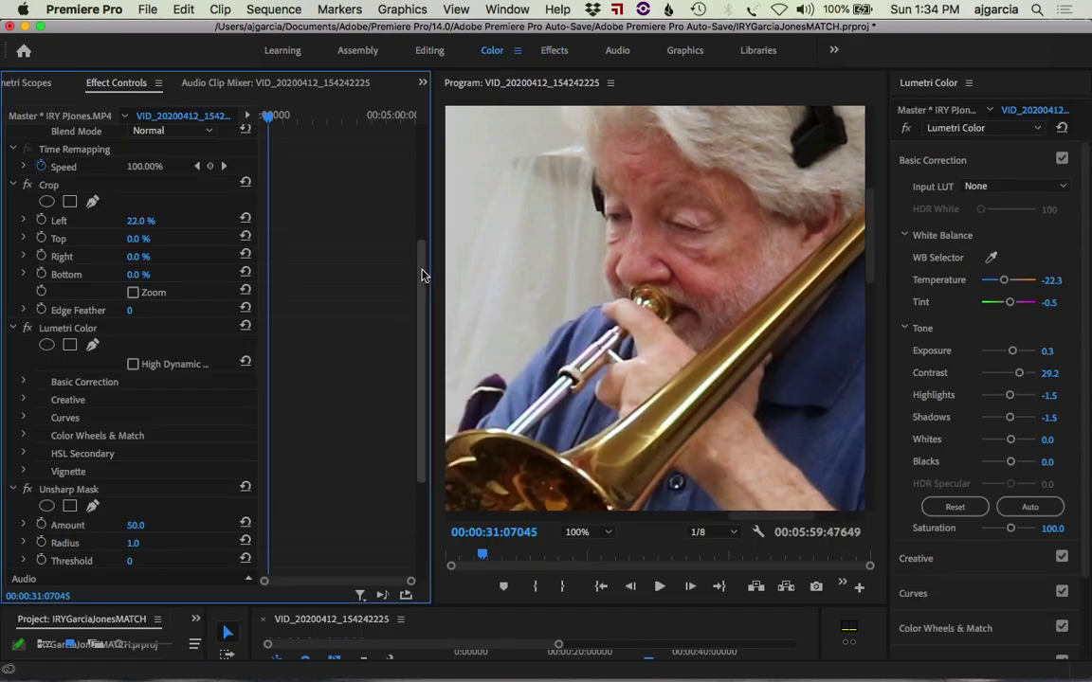
- Scrub Unsharp Mask Amount through 84 and 121 to settle at 114.0, then pan the preview to compare
drag(424, 275, 424, 369)
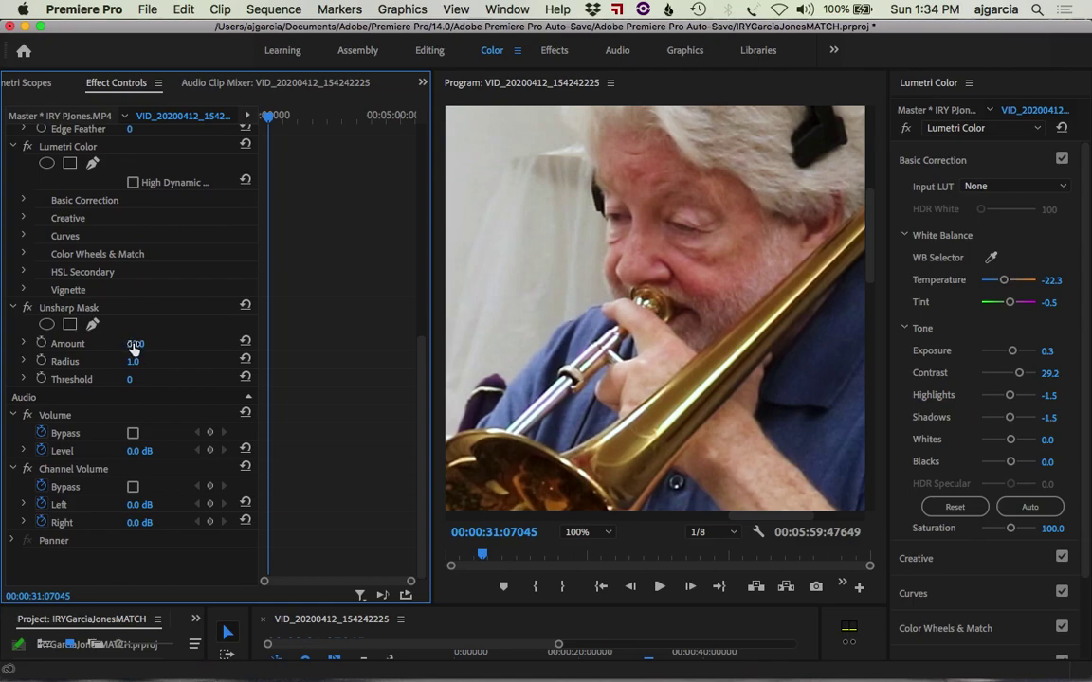
drag(136, 343, 167, 343)
drag(169, 343, 203, 343)
drag(150, 343, 139, 343)
drag(758, 521, 508, 533)
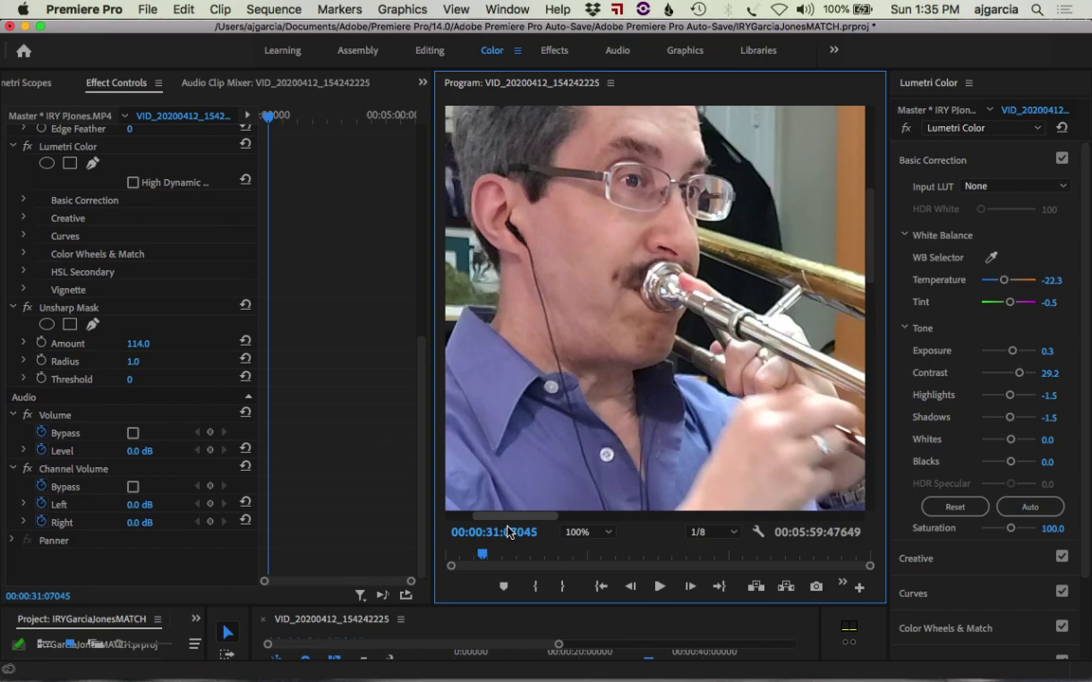
drag(508, 533, 764, 512)
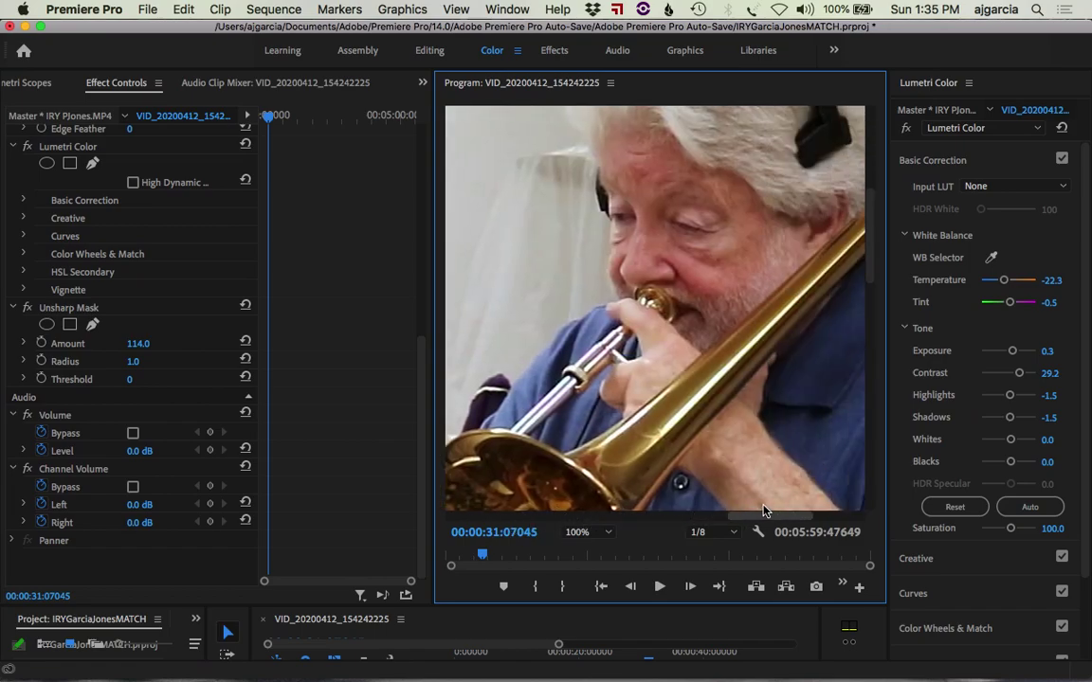
- Step the Program monitor zoom through 50% and 25%, then set it to Fit
click(580, 532)
click(587, 421)
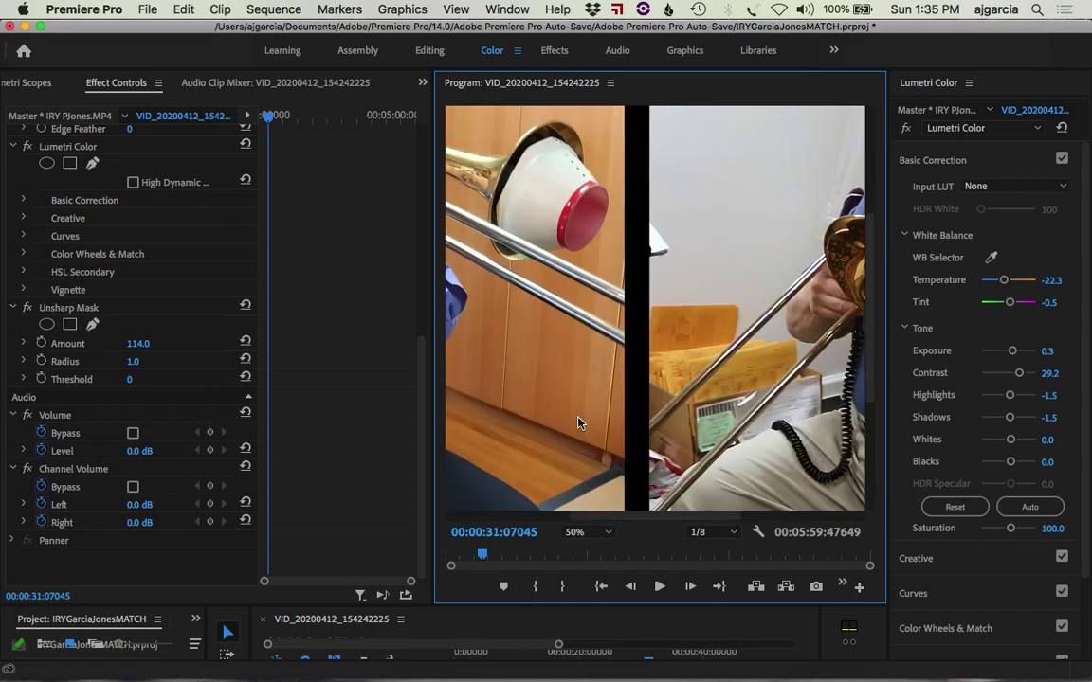
click(580, 532)
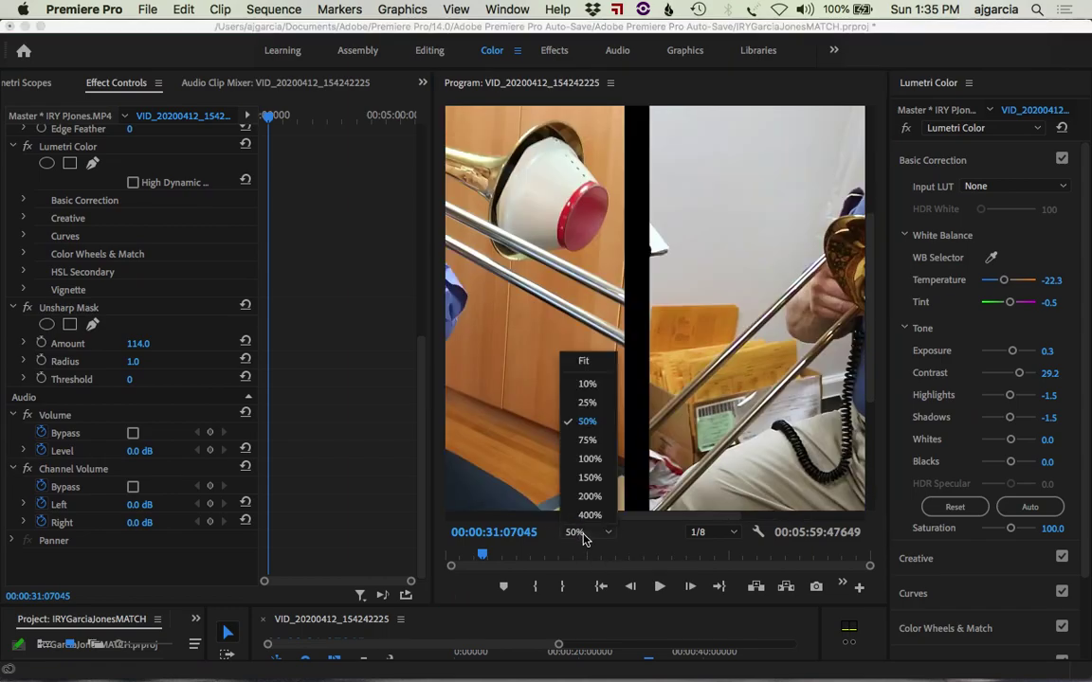
click(592, 406)
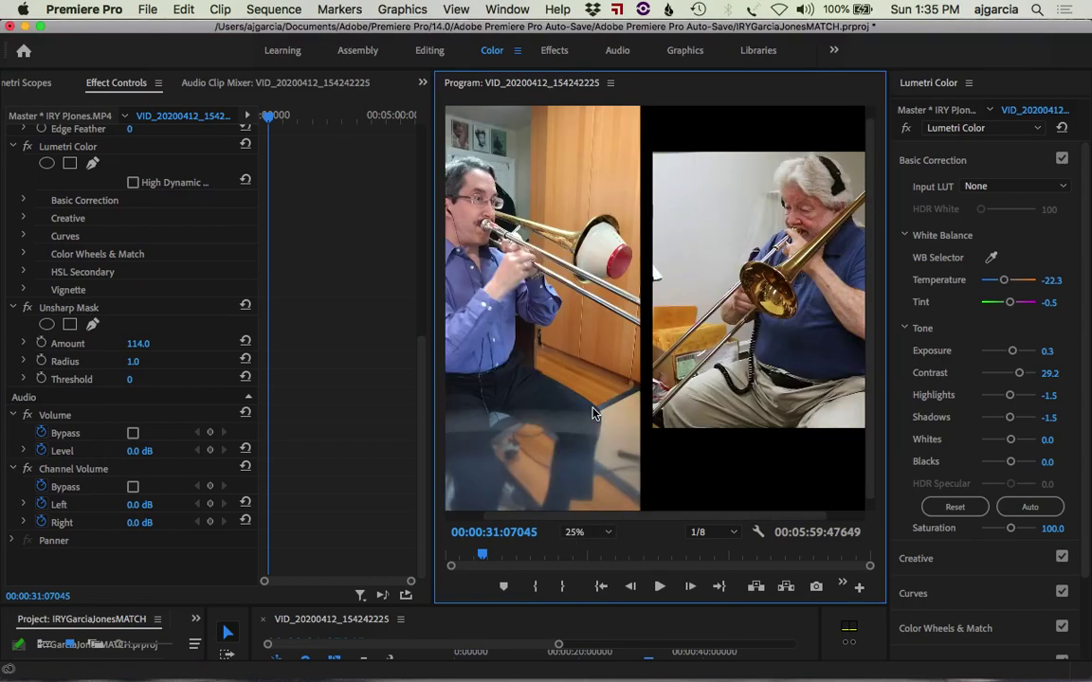
click(587, 532)
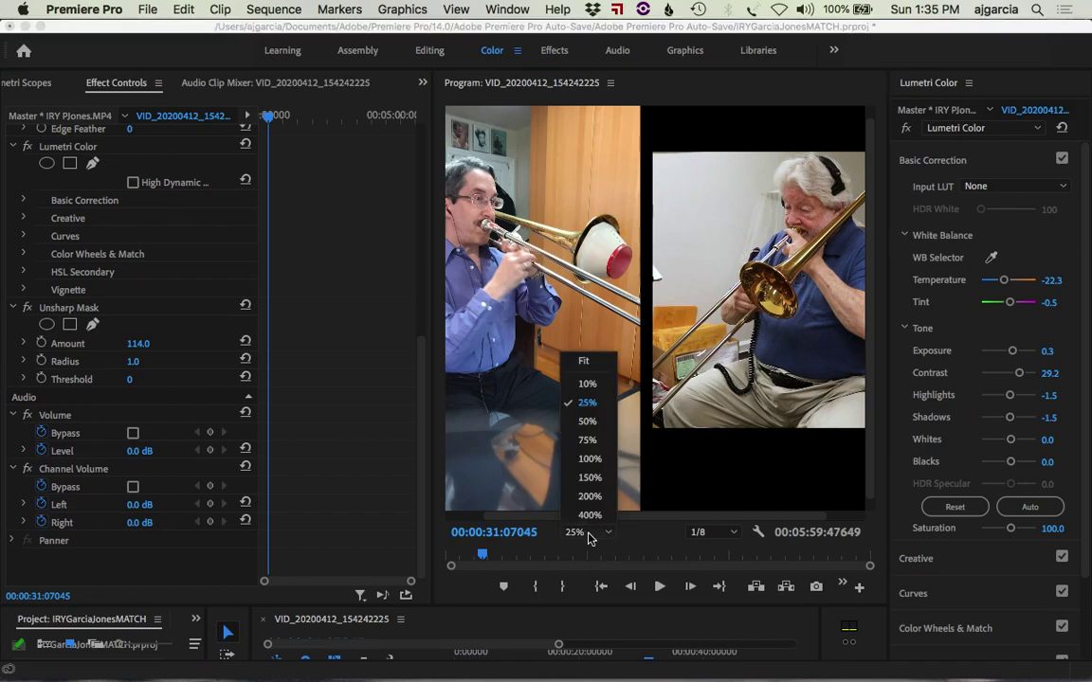
click(584, 363)
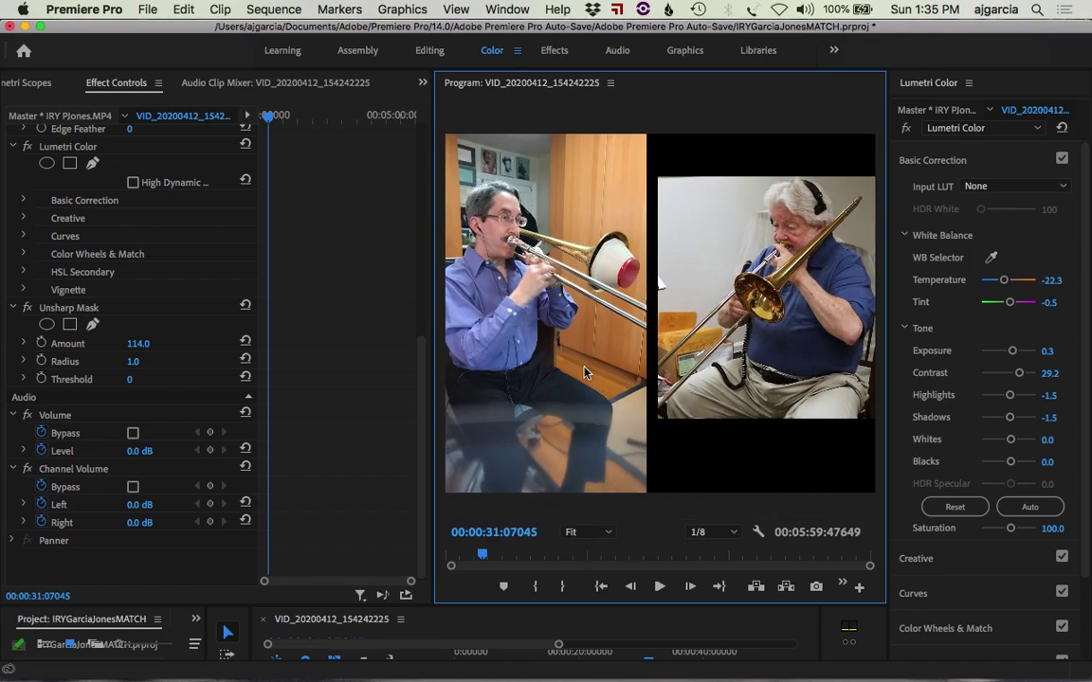